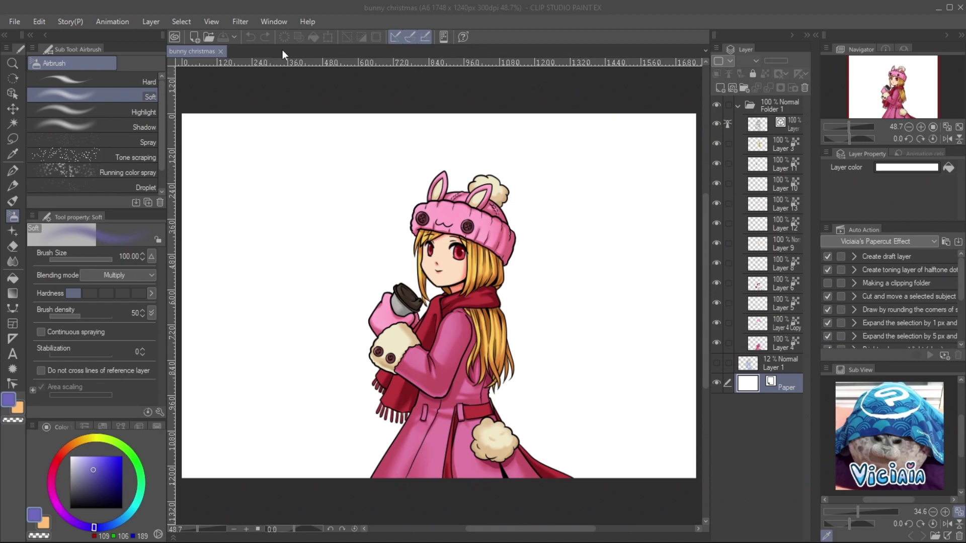
Step: Create a new 1920 x 1080 blank-space animation with 1200 frames at 30 fps
click(14, 19)
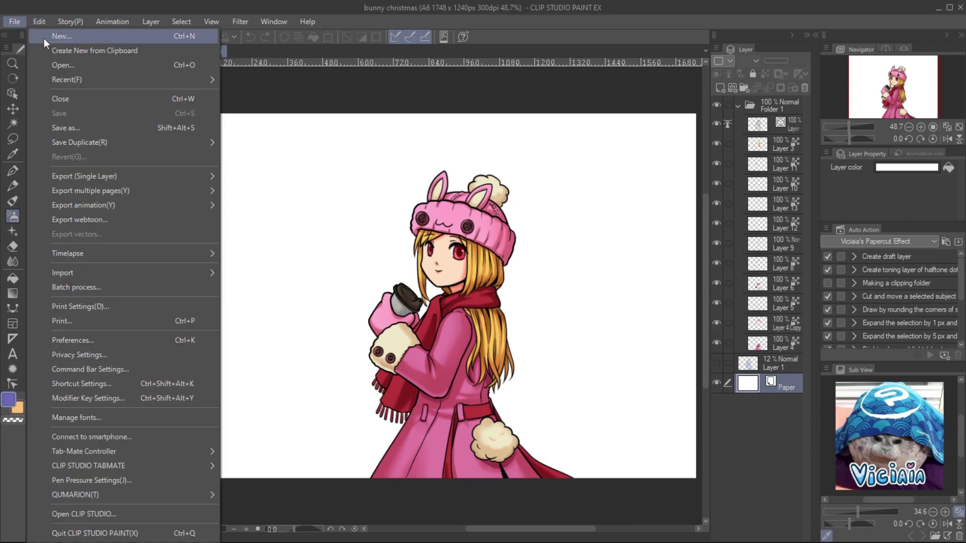
click(44, 38)
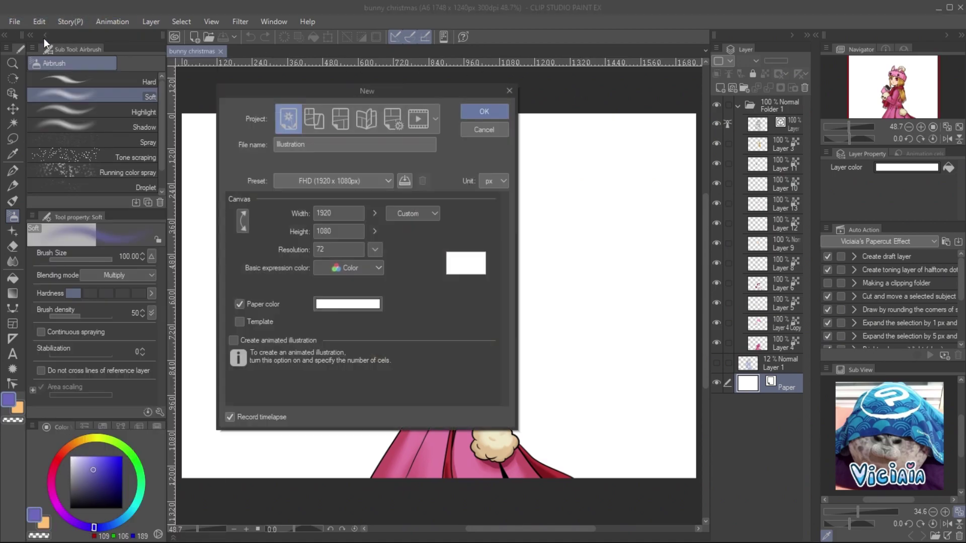
click(425, 123)
click(403, 182)
click(393, 229)
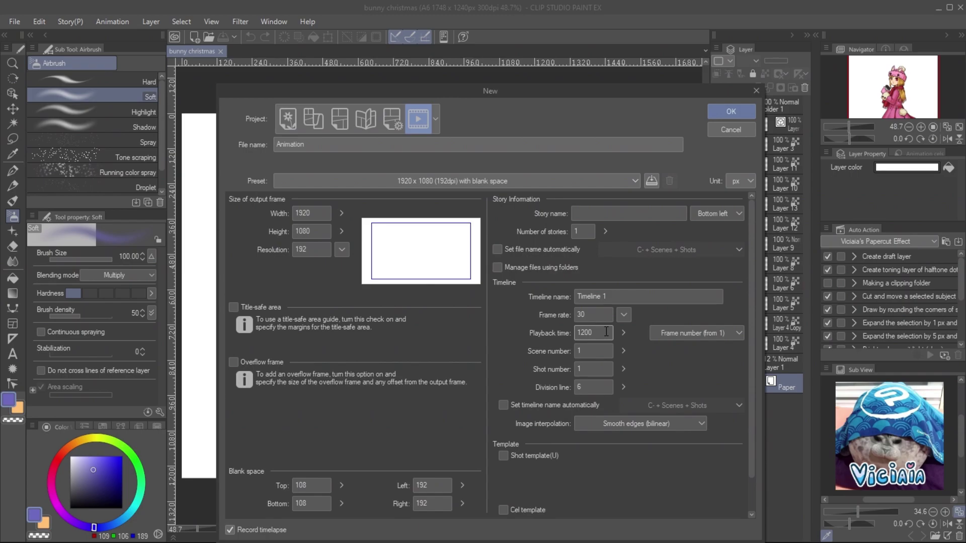
click(730, 112)
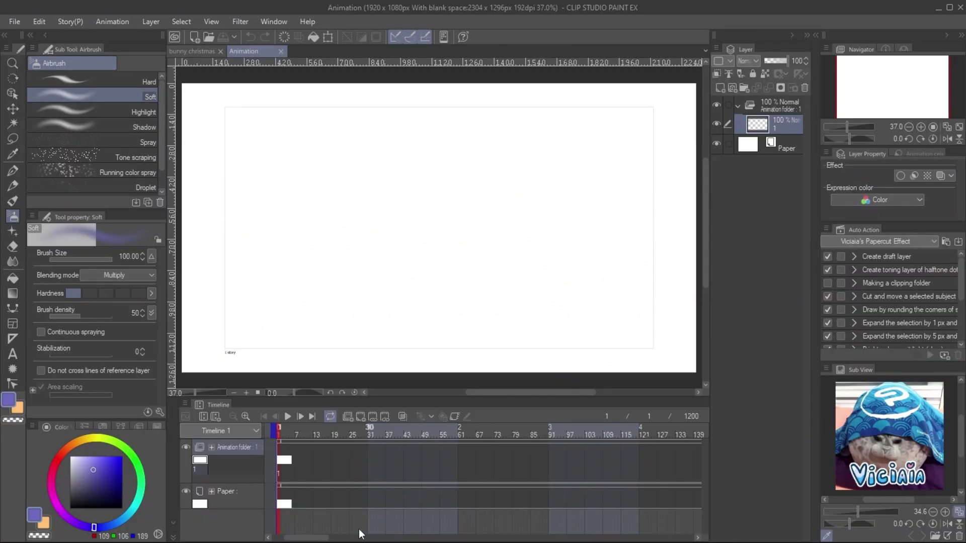
Step: Delete the default Animation folder so only the Paper layer remains
scroll(515, 435, left, 2)
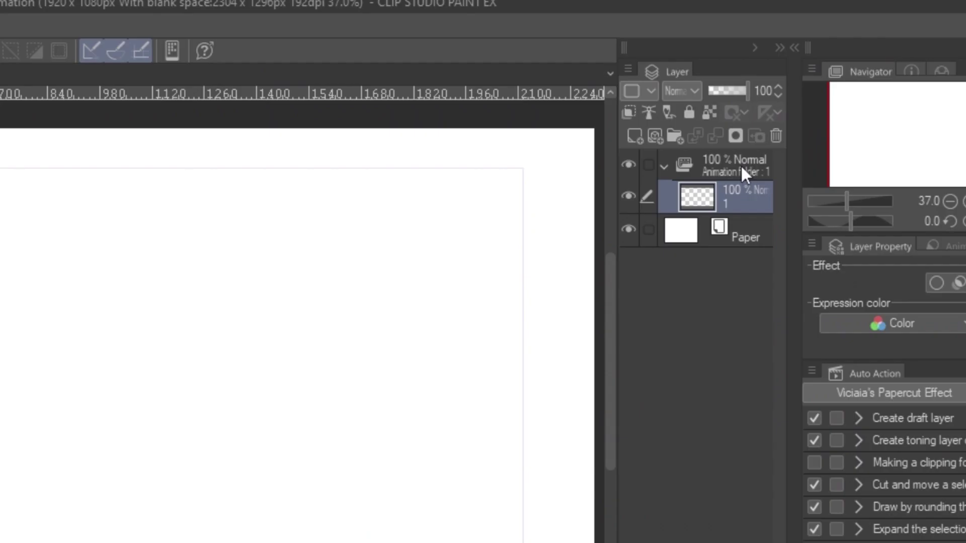
click(741, 165)
click(776, 136)
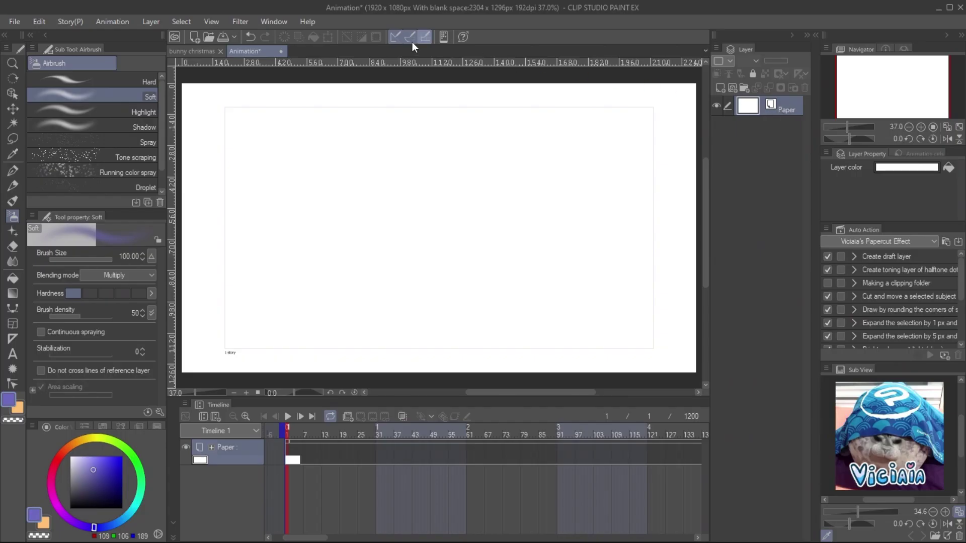
Step: Import bunny christmas and background as file objects, then remove bunny christmas's Paper layer
click(11, 23)
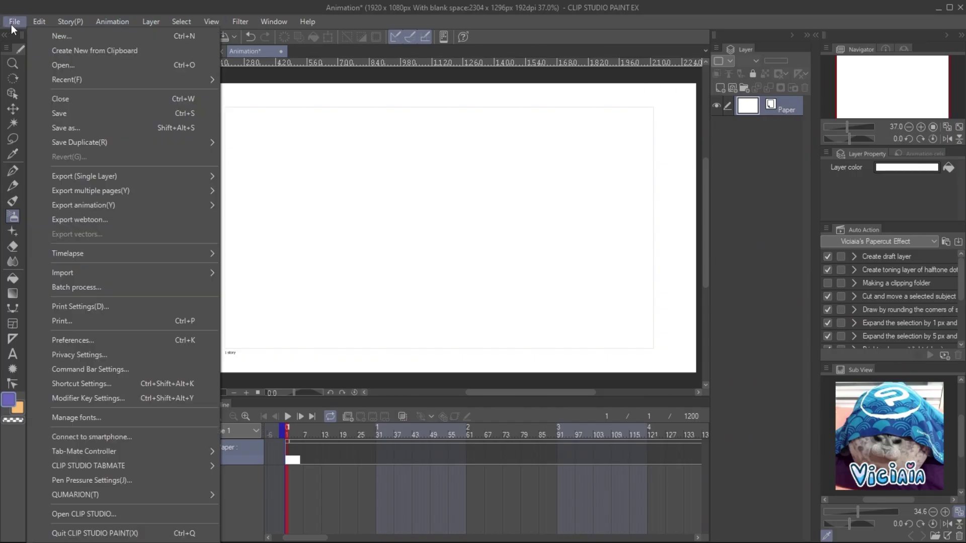
mouse_move(120, 278)
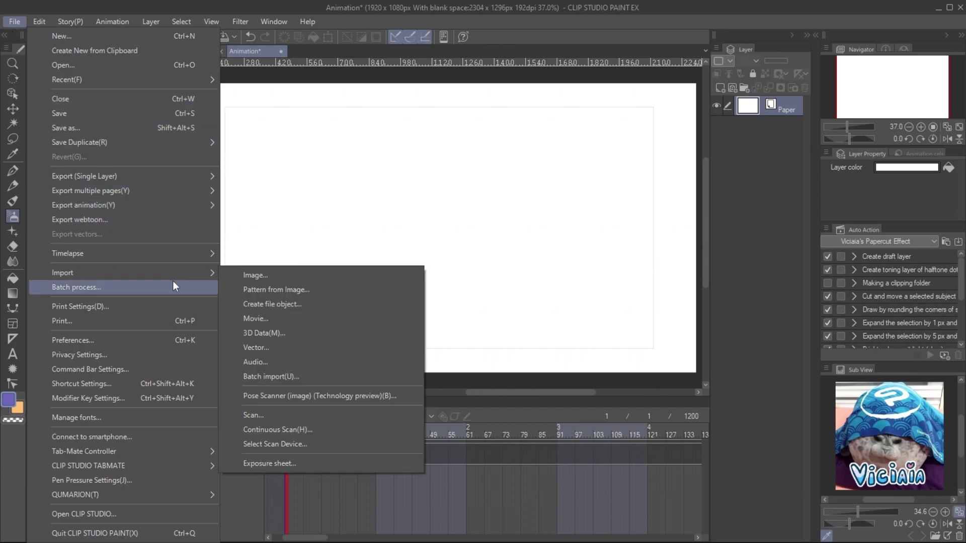
click(295, 305)
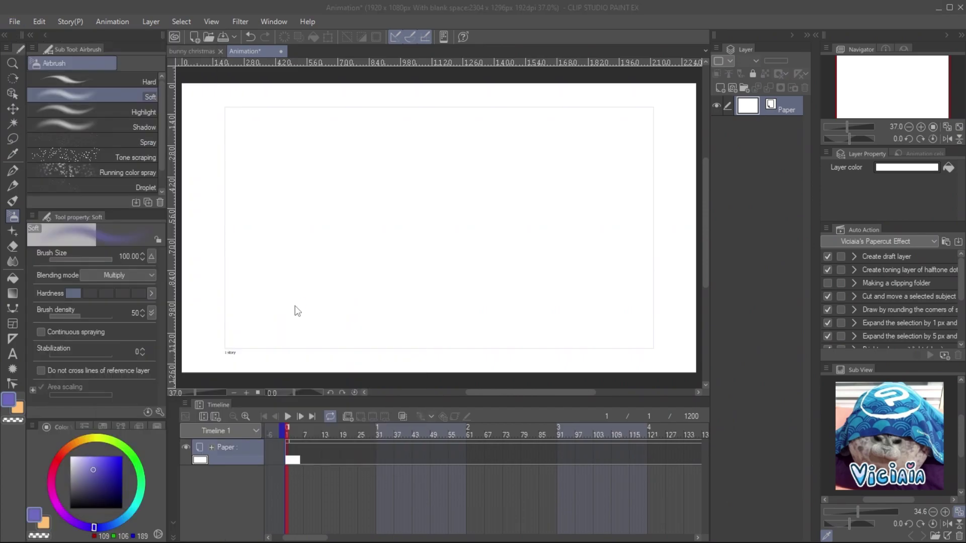
click(313, 221)
ctrl+click(241, 221)
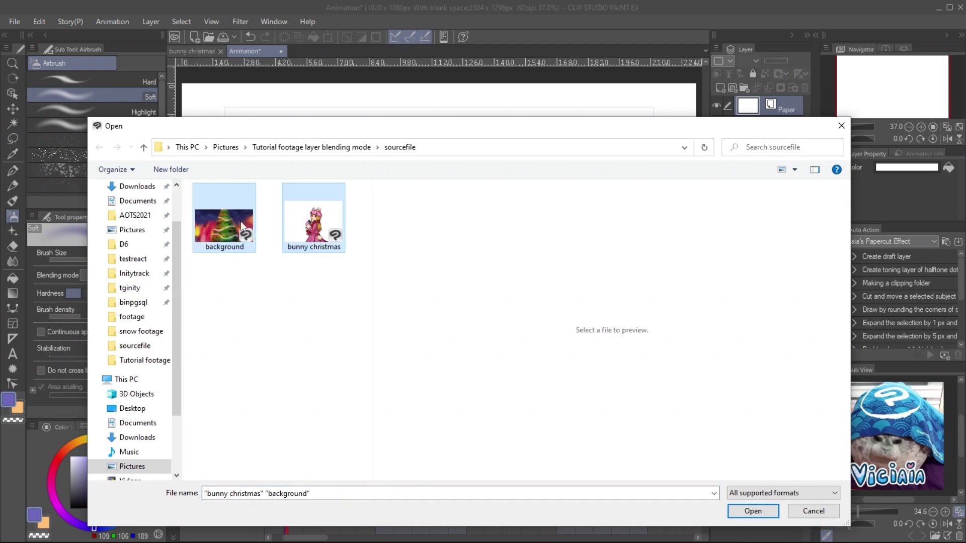
click(740, 508)
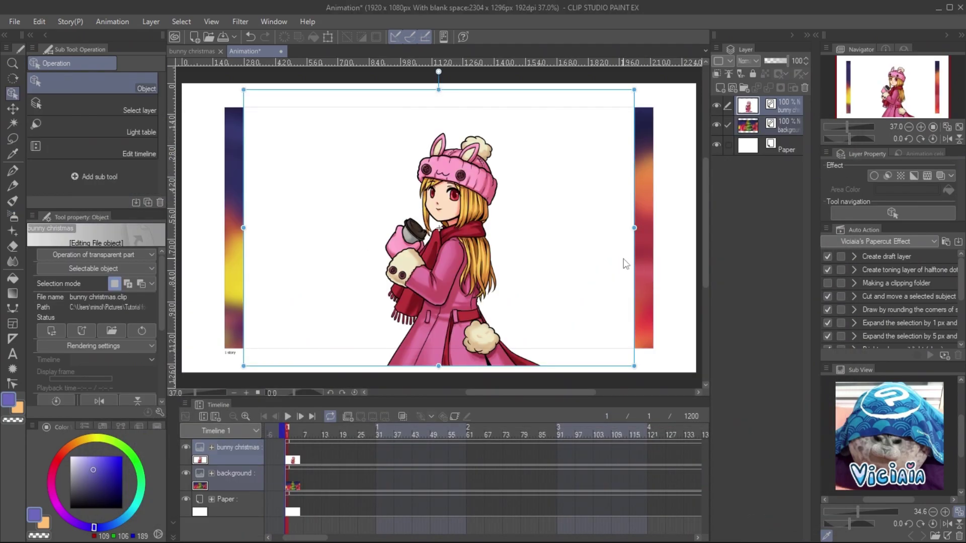
click(192, 52)
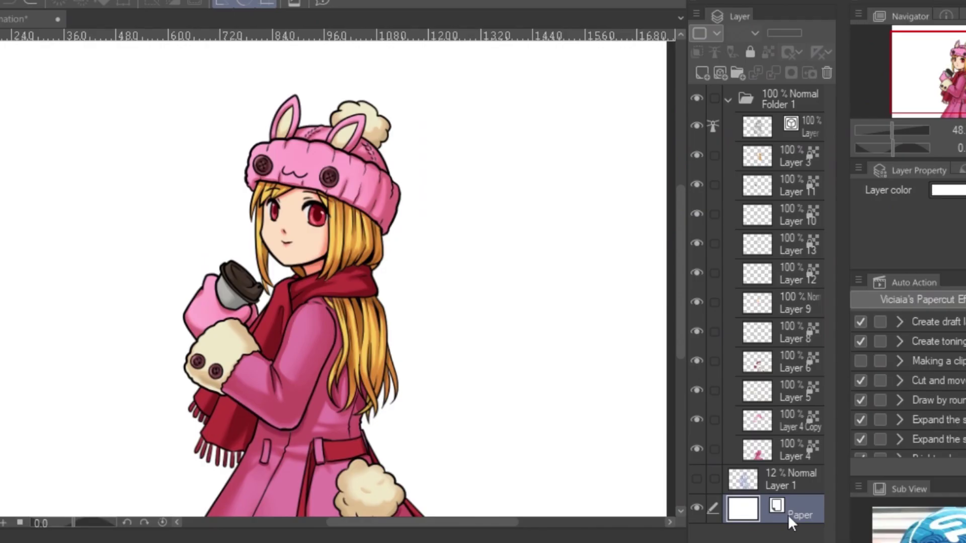
drag(778, 388, 826, 68)
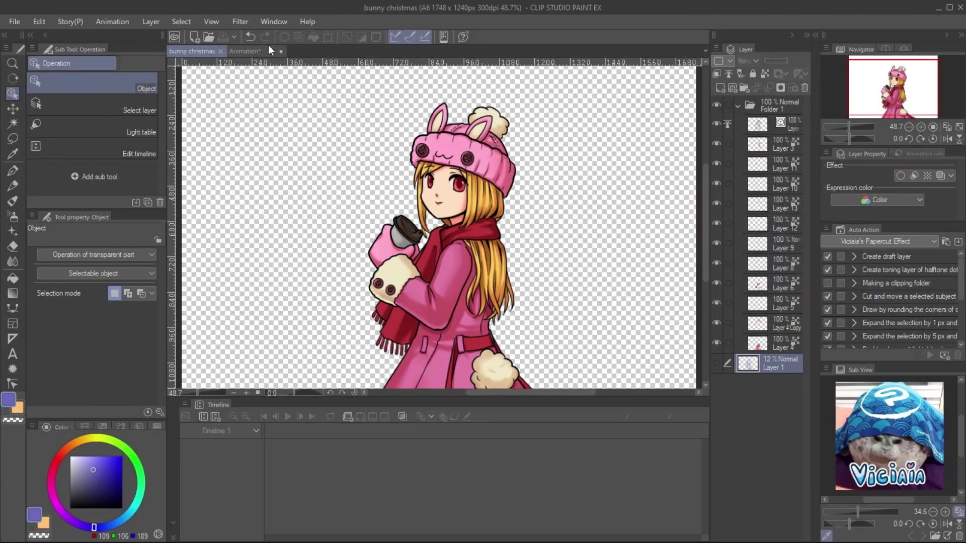
Step: Shrink the bunny christmas object and enlarge the background object to fill the frame
click(248, 50)
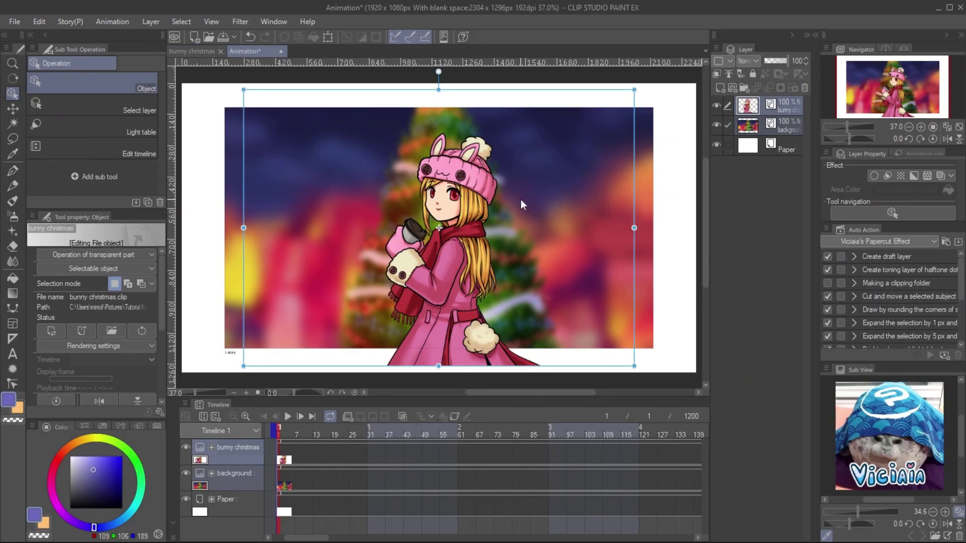
drag(634, 89, 656, 119)
click(635, 111)
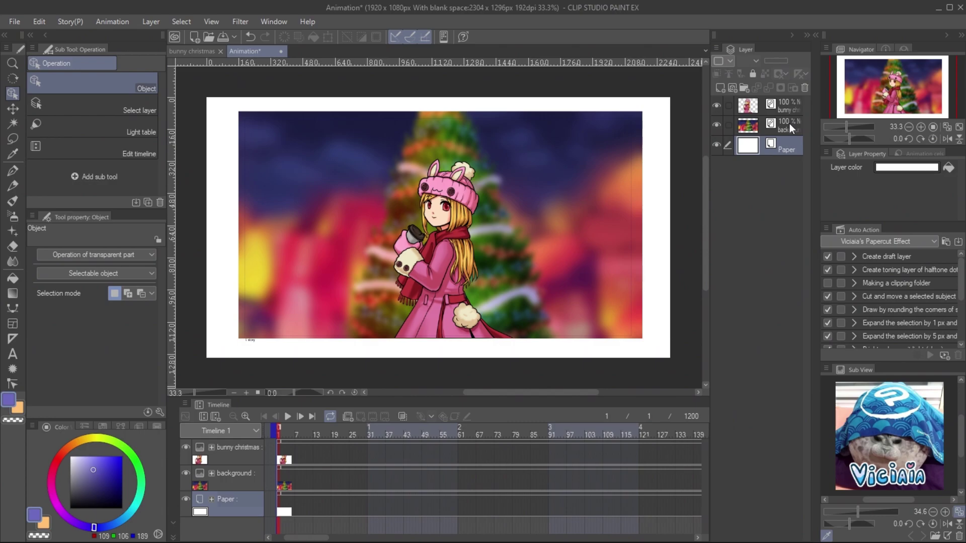
click(770, 106)
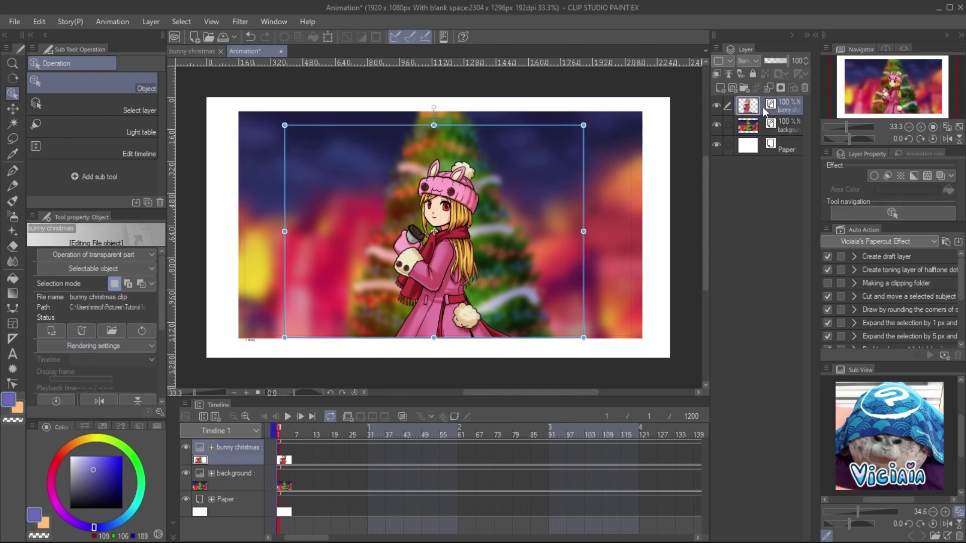
Step: Add a default Gradient map correction layer clipped to the bunny christmas layer
click(155, 20)
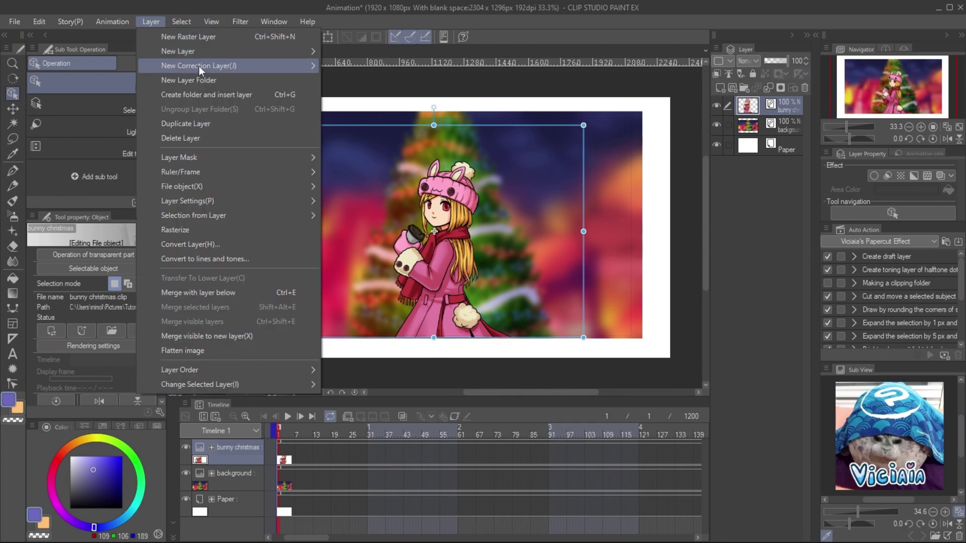
mouse_move(200, 68)
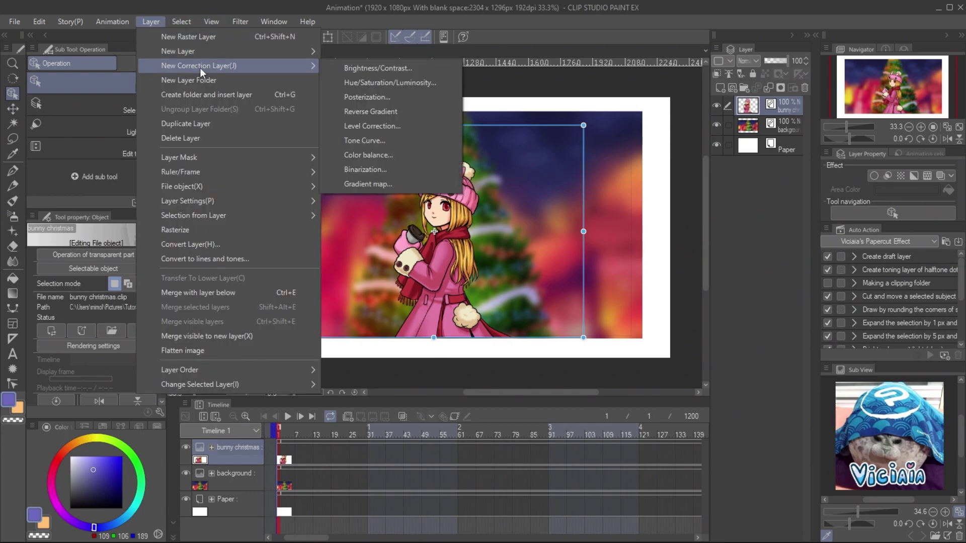
click(406, 183)
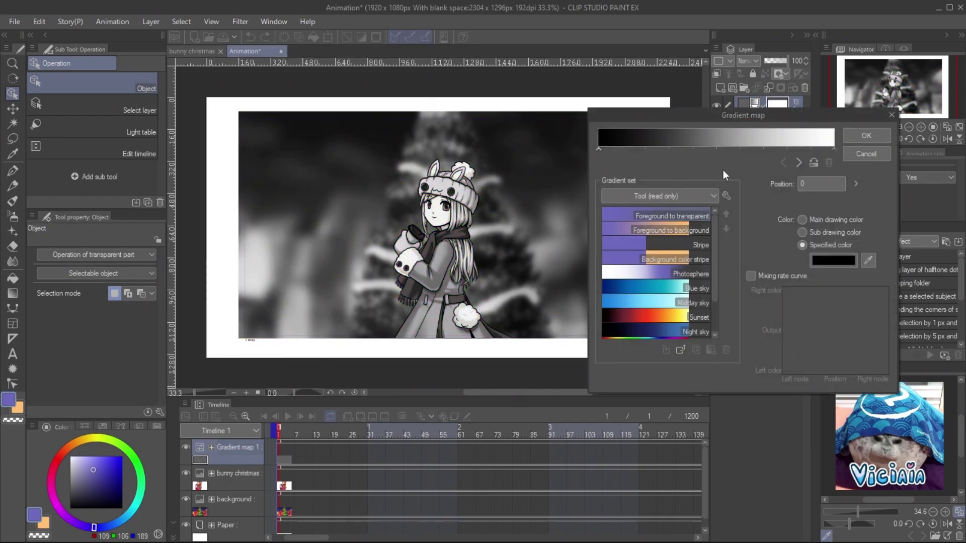
click(868, 134)
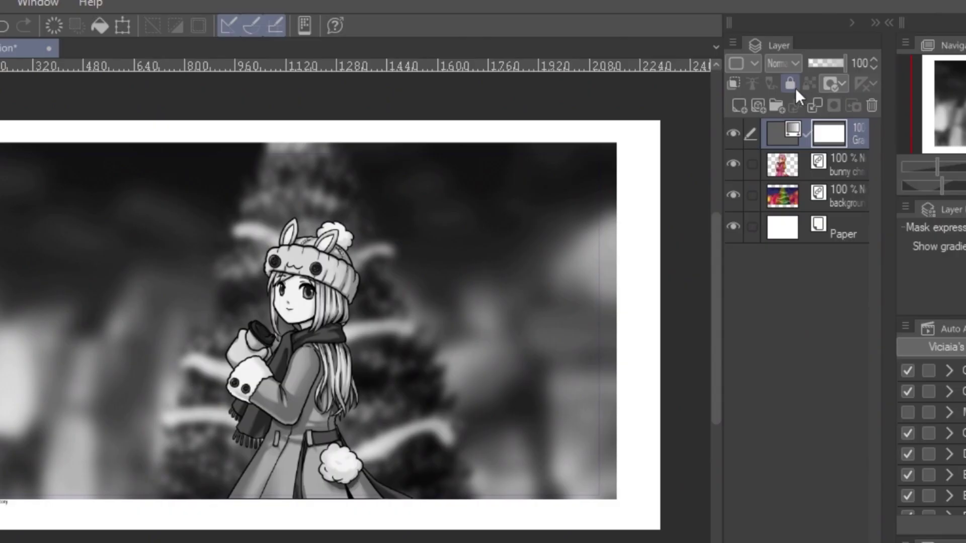
click(734, 81)
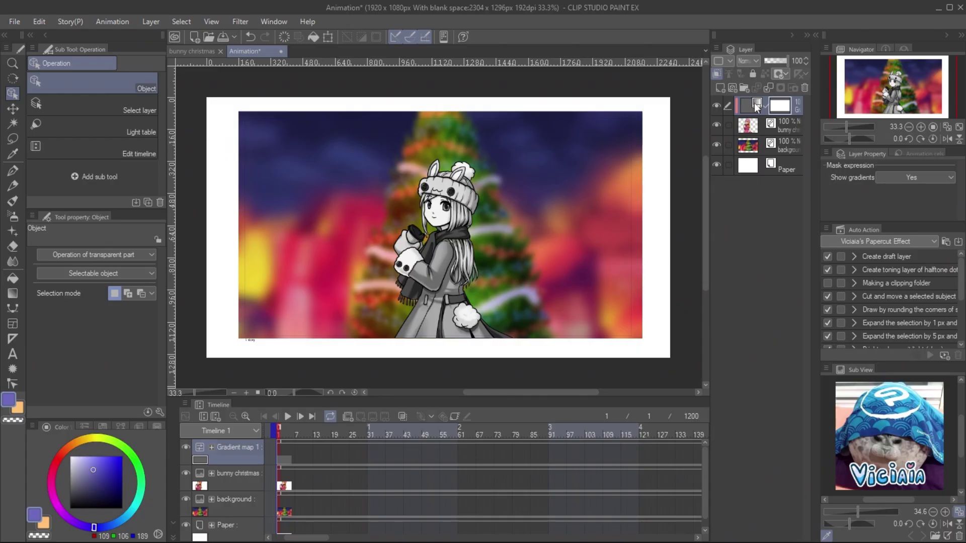
Step: Recolour the gradient map with canvas-sampled red highlights and dark navy shadows
double_click(792, 131)
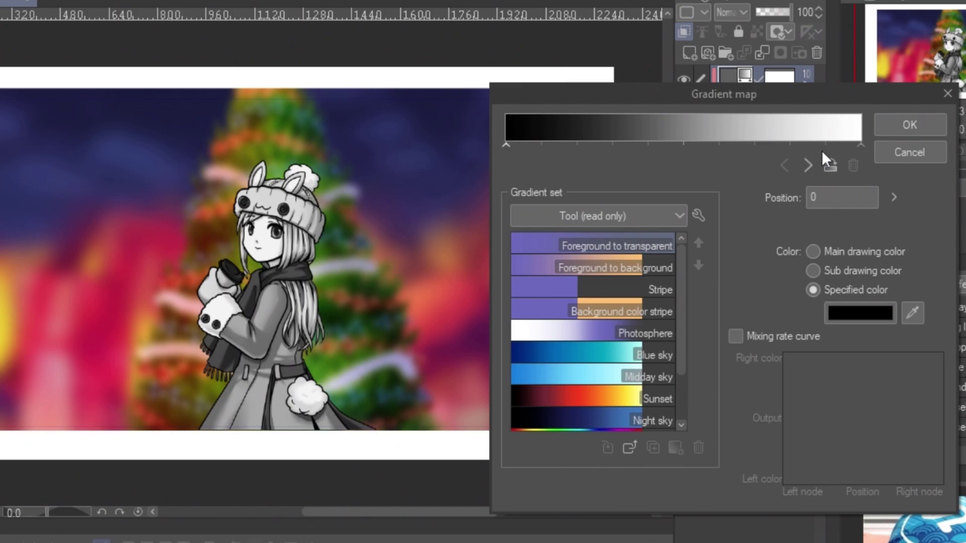
click(860, 143)
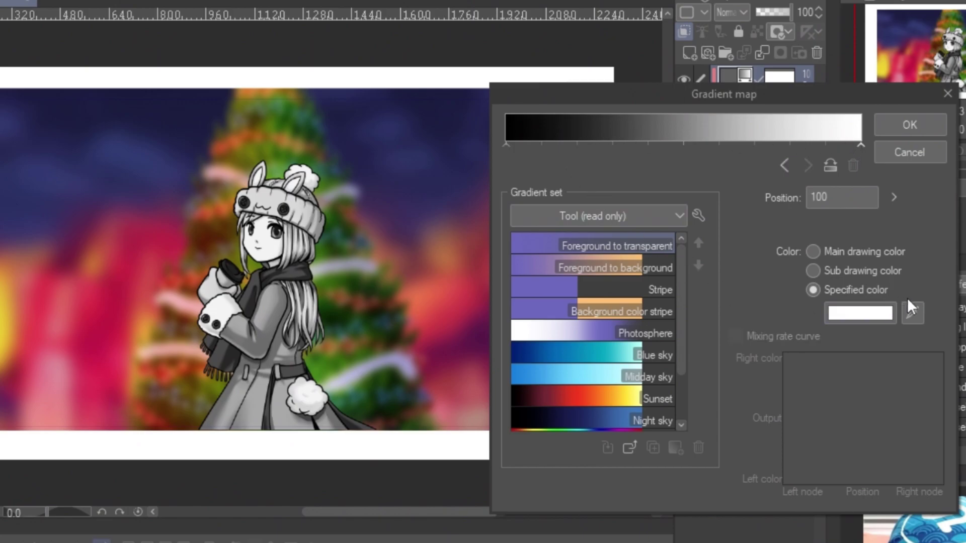
click(919, 315)
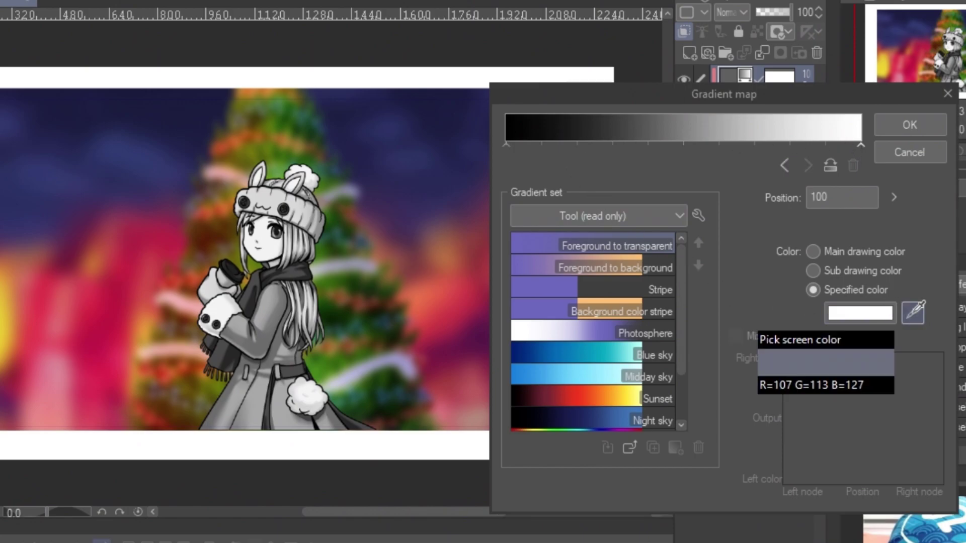
click(37, 303)
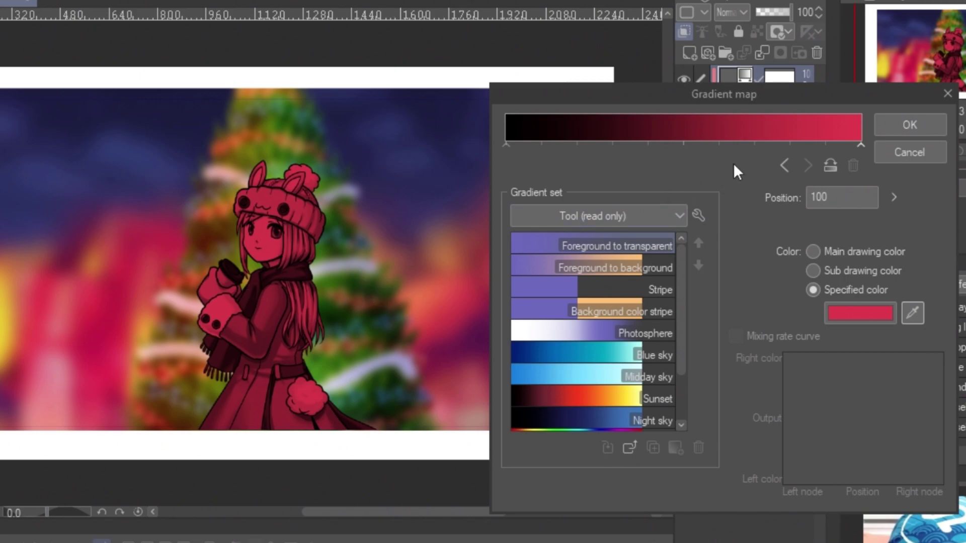
click(506, 144)
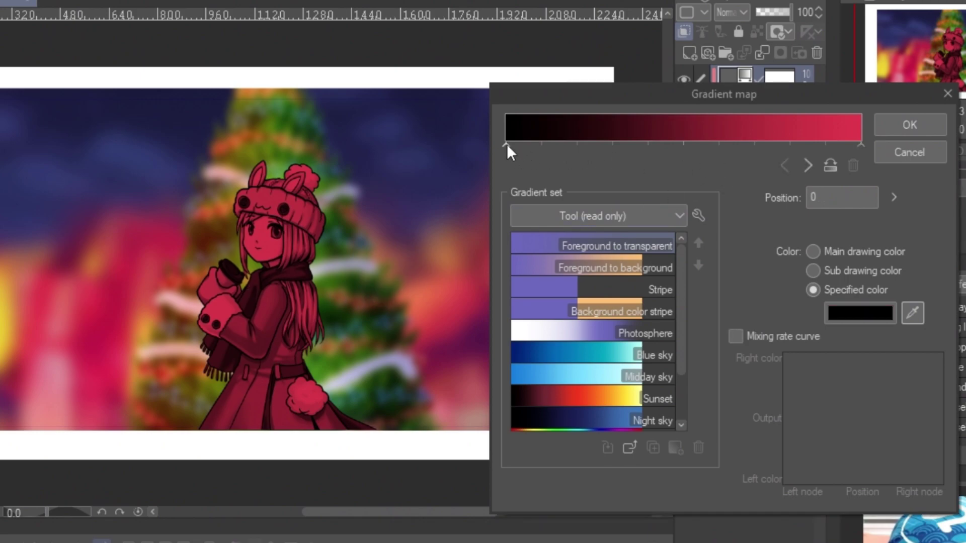
click(912, 312)
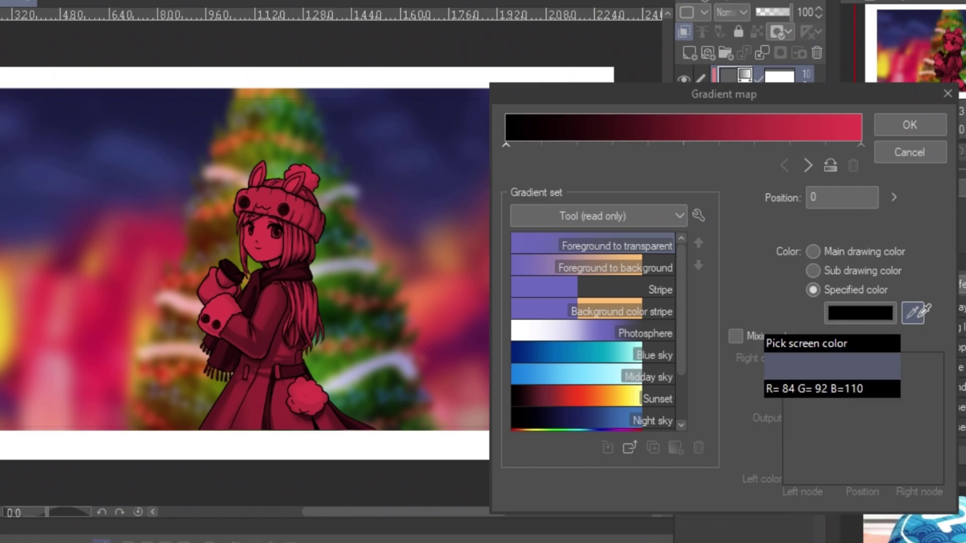
click(395, 221)
click(904, 123)
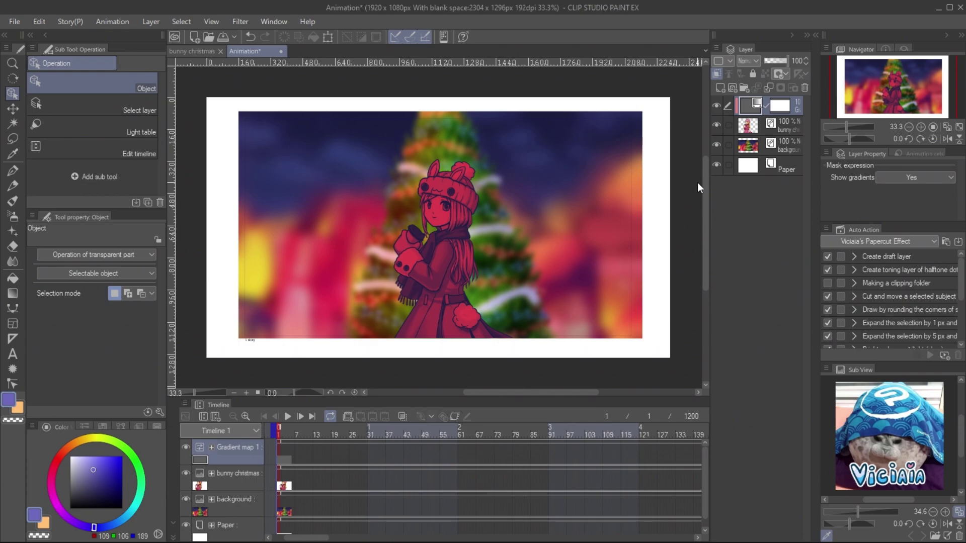
Step: Set the Gradient map layer to Darken blending at about 51% opacity
click(756, 60)
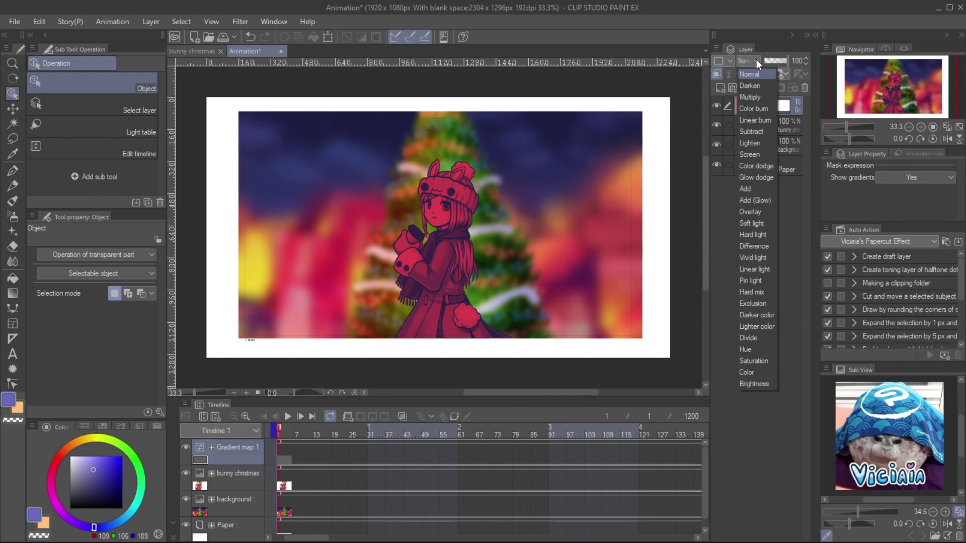
click(756, 86)
drag(786, 60, 776, 61)
click(921, 126)
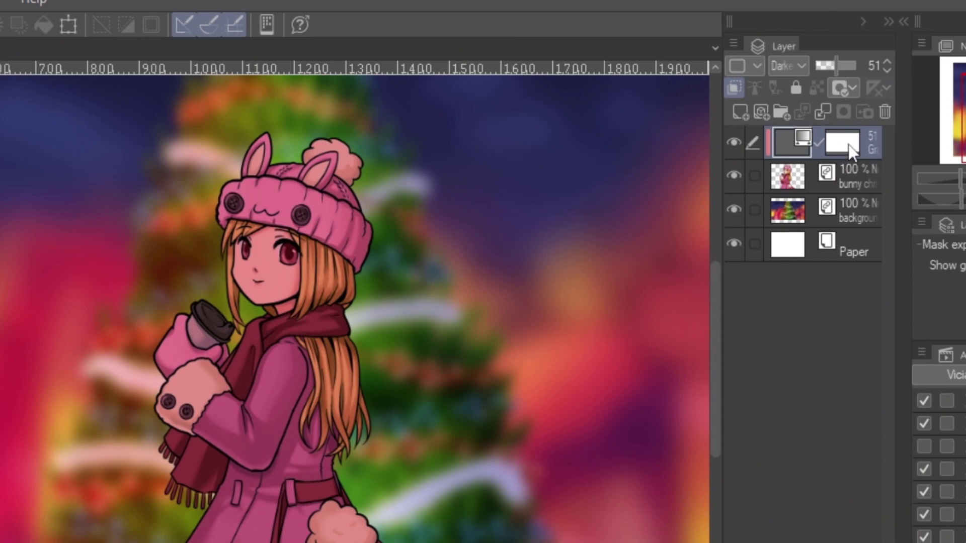
Step: Target the gradient map's layer mask with a smaller Soft eraser
click(850, 149)
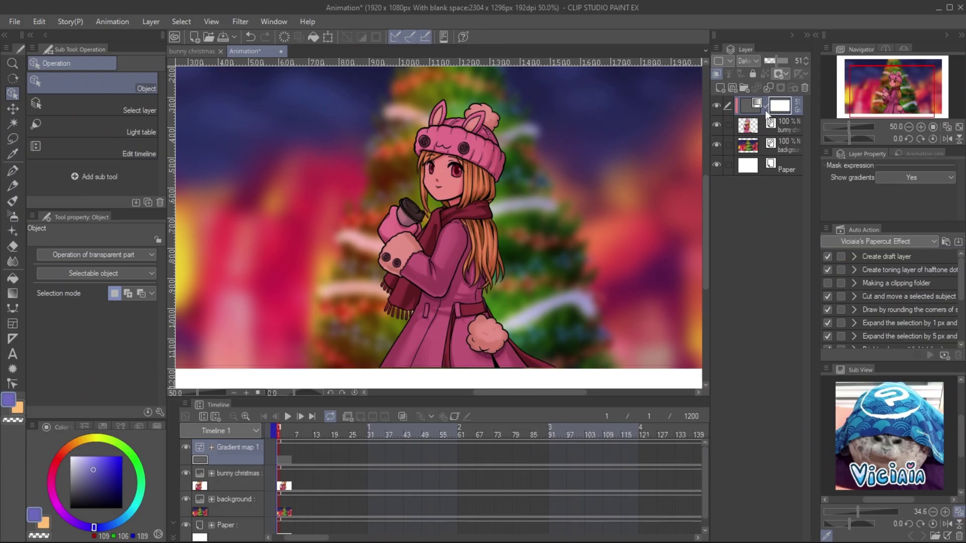
click(13, 246)
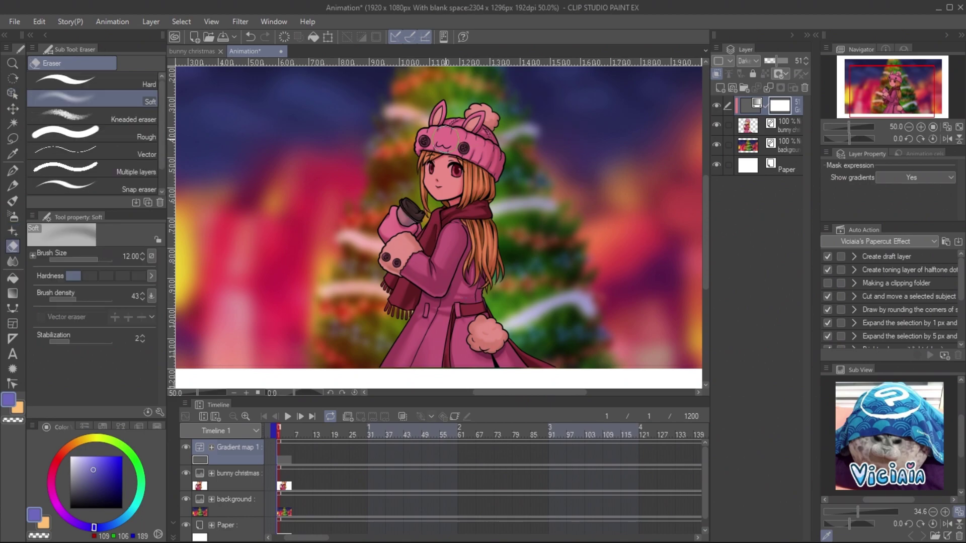
key(bracketleft)
key(bracketleft)
key(bracketleft)
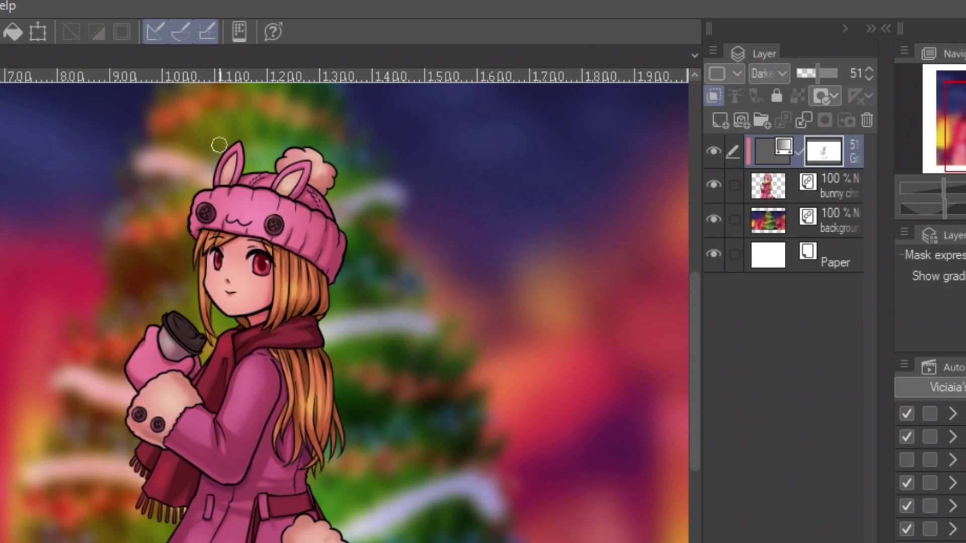
Step: On a new Layer 1, airbrush purple and pink over the girl's hair and coat
click(720, 120)
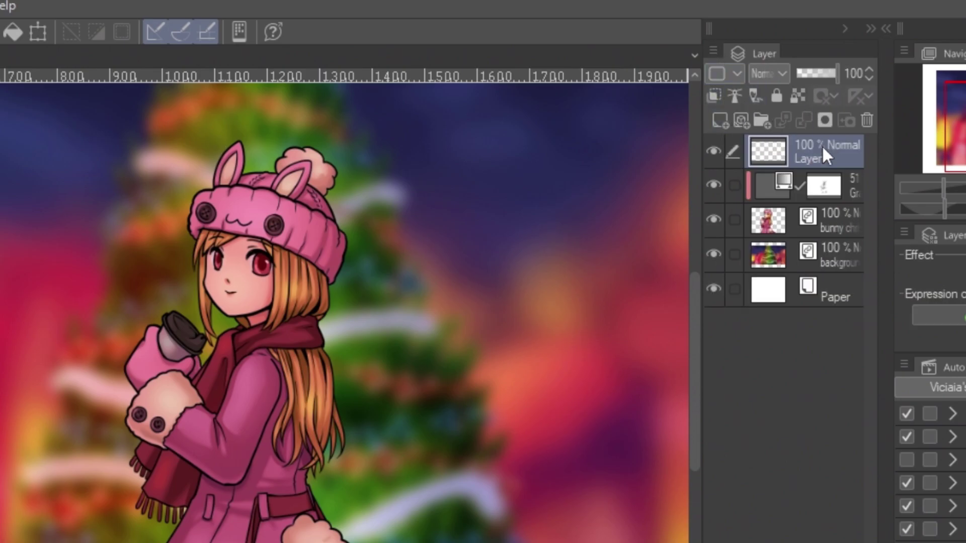
click(715, 95)
mouse_move(494, 126)
mouse_down()
mouse_move(488, 297)
mouse_move(523, 362)
mouse_up()
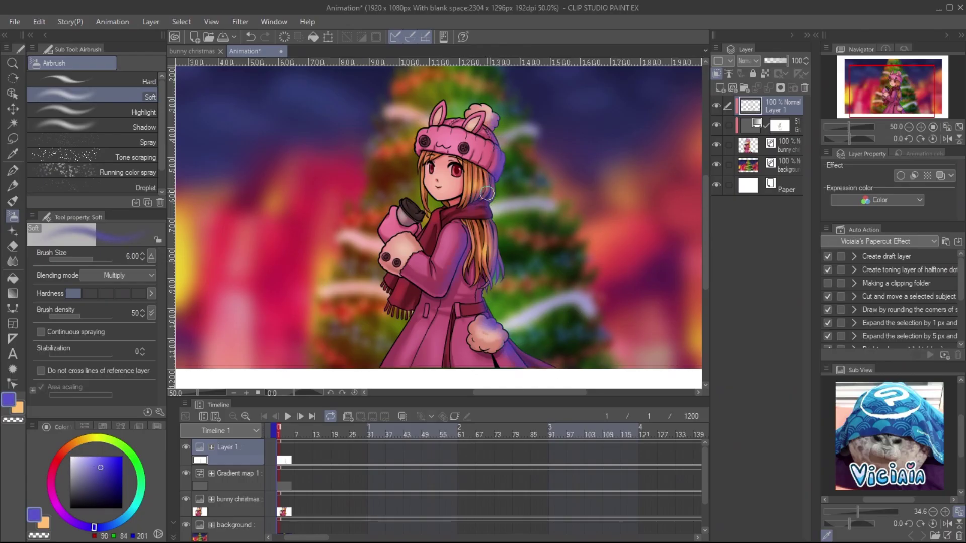
alt+click(483, 151)
mouse_move(425, 112)
mouse_down()
mouse_move(382, 232)
mouse_move(398, 367)
mouse_up()
Step: Set Layer 1 to Add (Glow) blending at 82% opacity
click(754, 60)
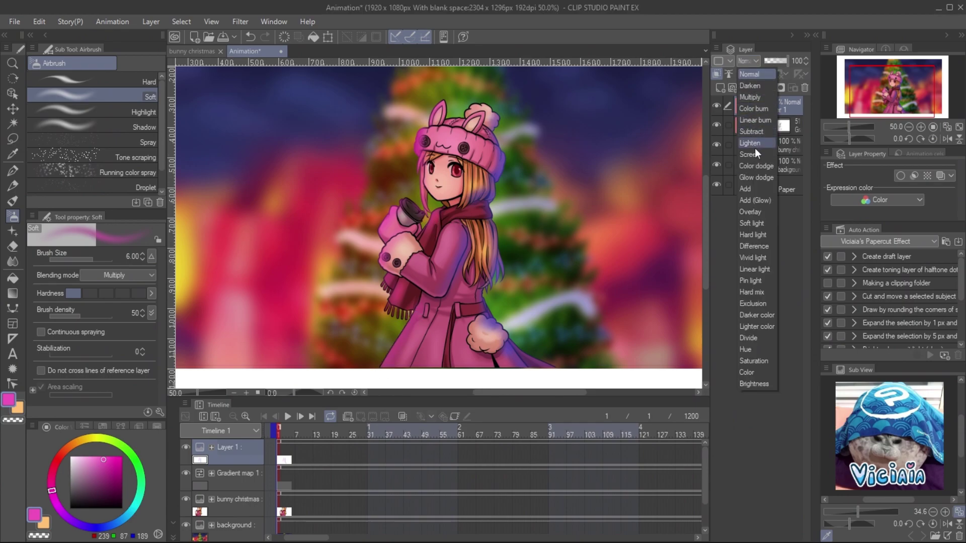
click(754, 200)
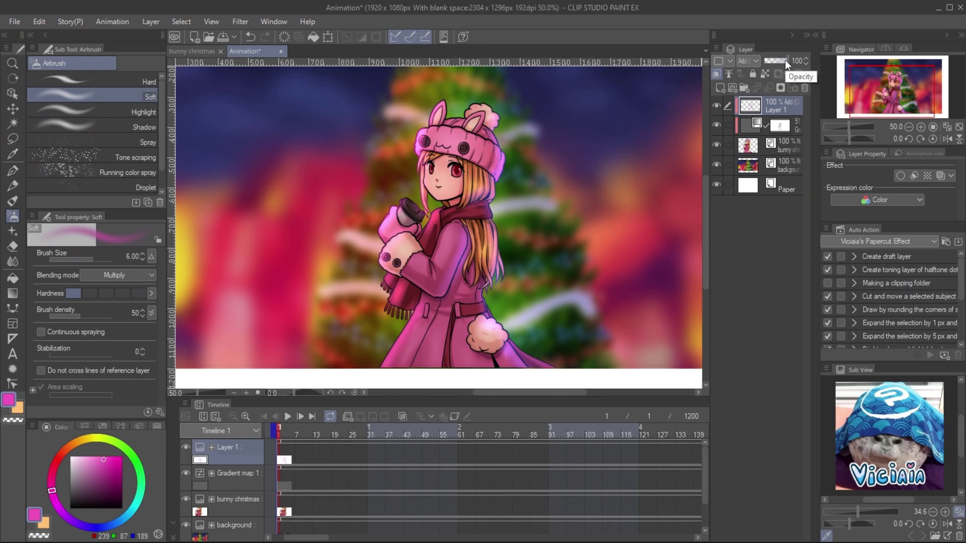
drag(785, 60, 782, 60)
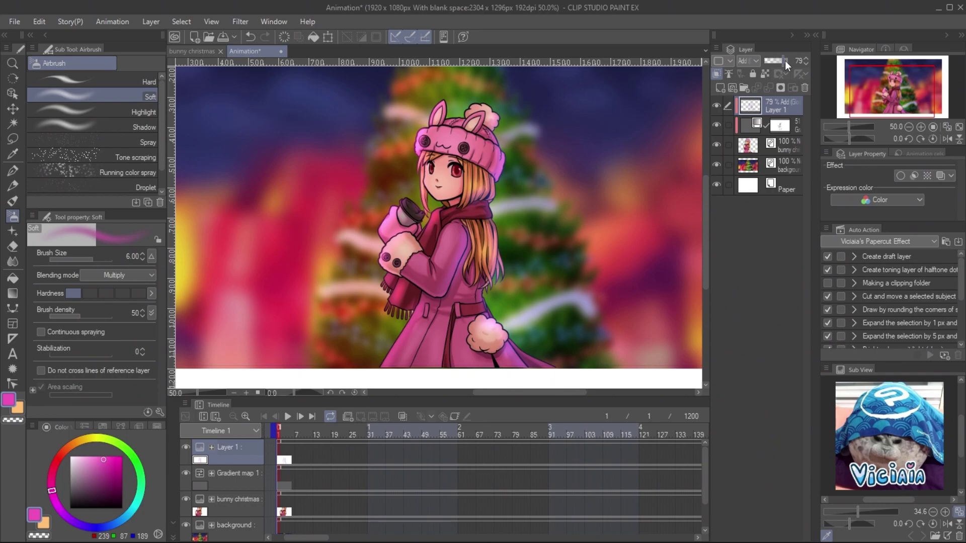
key(bracketleft)
key(bracketleft)
key(bracketleft)
key(bracketleft)
key(bracketleft)
key(bracketleft)
scroll(464, 120, up, 1)
scroll(464, 121, down, 3)
scroll(465, 121, up, 3)
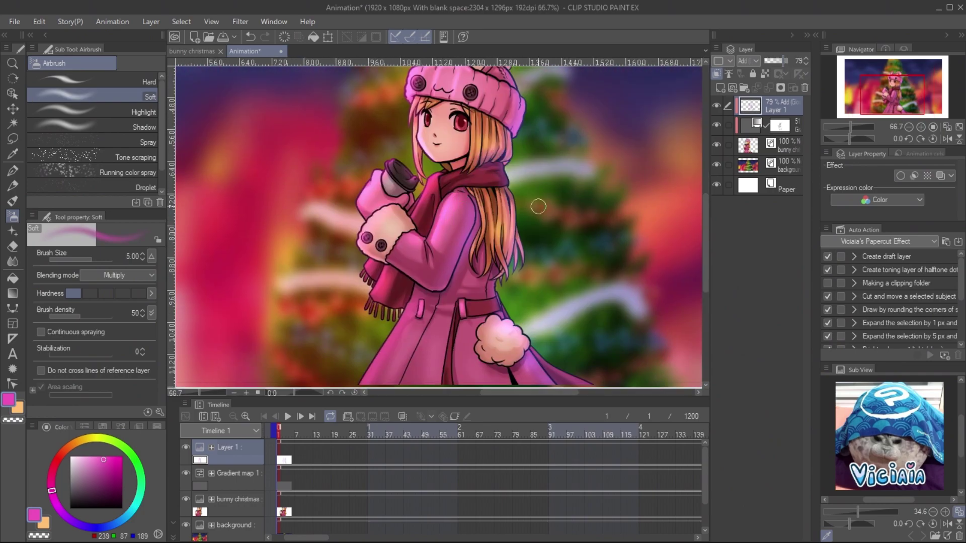
Step: Try the Blur tool, then return to a smaller soft airbrush over the hair
key(j)
scroll(453, 237, down, 1)
key(b)
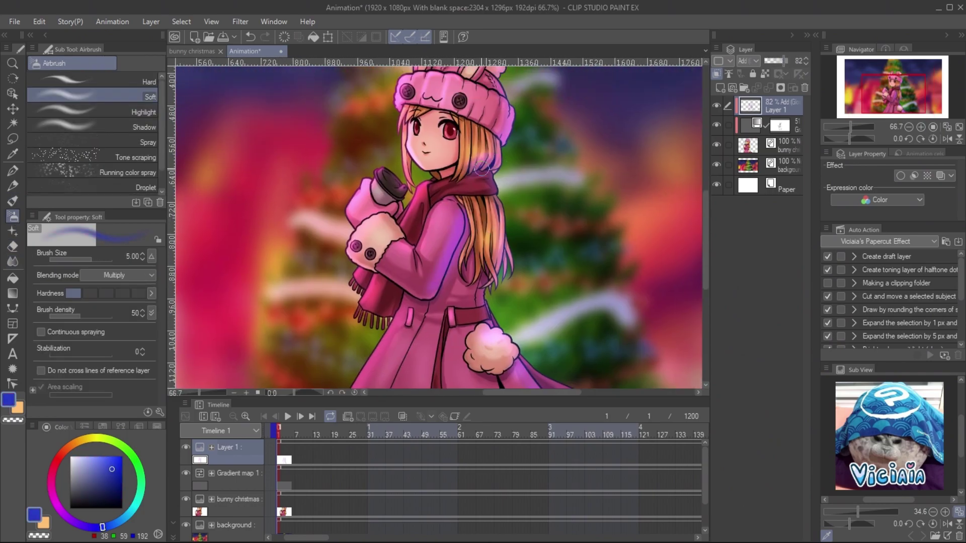
scroll(485, 202, up, 1)
key(bracketleft)
drag(472, 187, 496, 171)
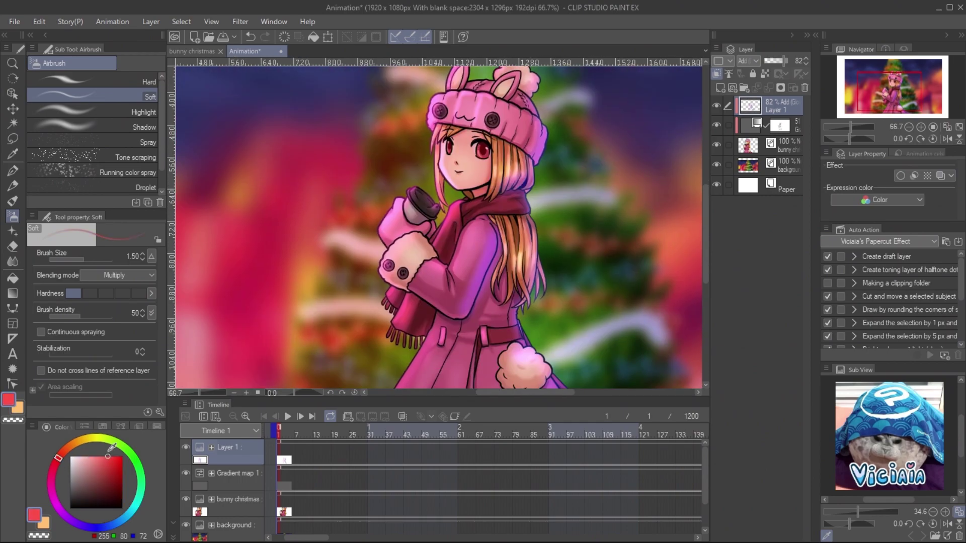
Step: Blend Layer 2 in Linear burn and lower its opacity to 64%
alt+click(481, 151)
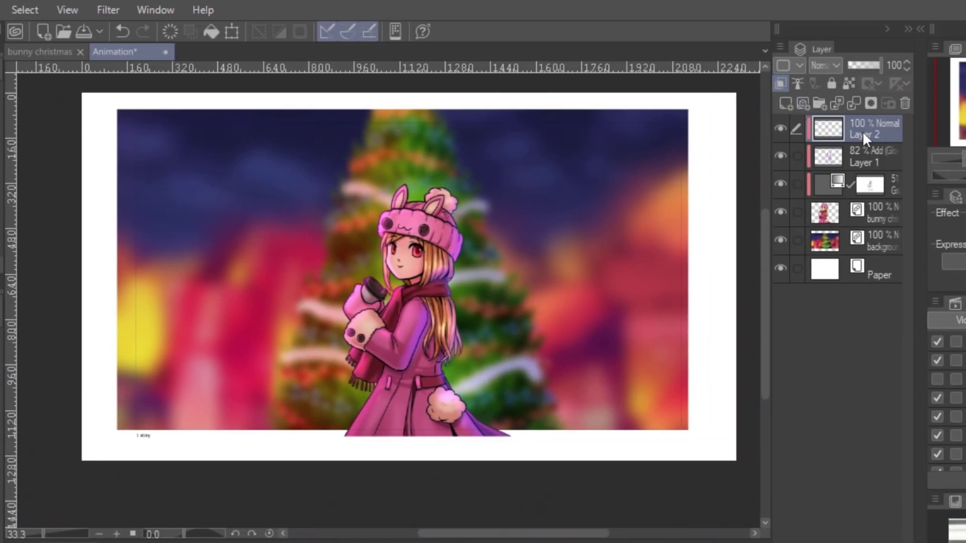
click(836, 67)
click(839, 148)
key(ctrl+plus)
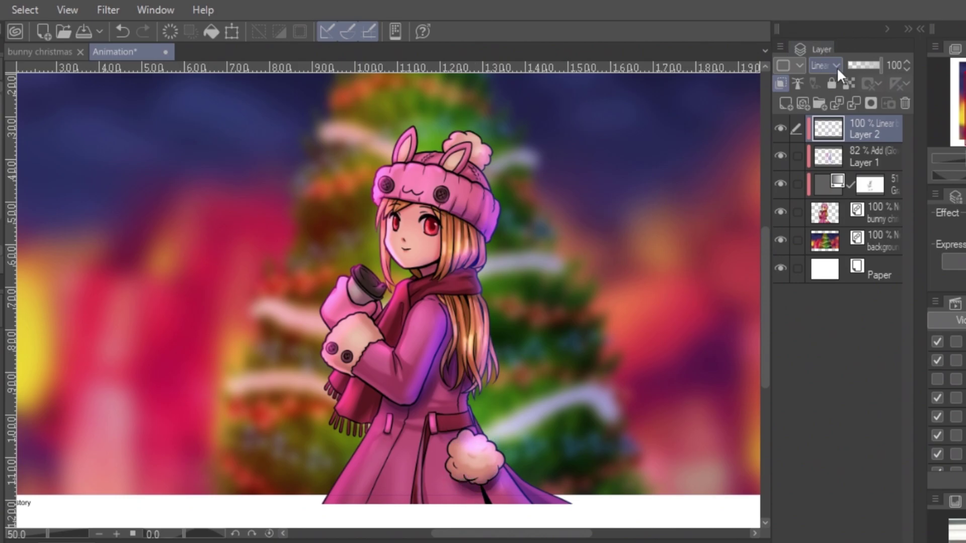
click(870, 65)
click(869, 66)
click(880, 241)
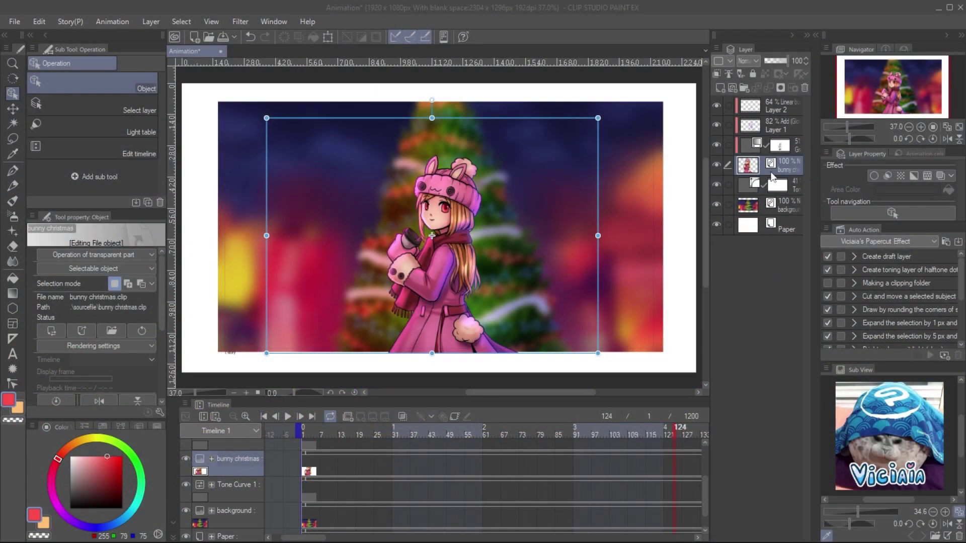
Step: Group Layer 2 through bunny christmas into a new folder named 'bunny'
shift+click(776, 111)
click(745, 89)
double_click(762, 107)
text(bunny)
key(Return)
click(738, 106)
Step: Group Tone Curve 1 and the background layer into a folder named 'background'
click(783, 127)
shift+click(783, 147)
click(745, 89)
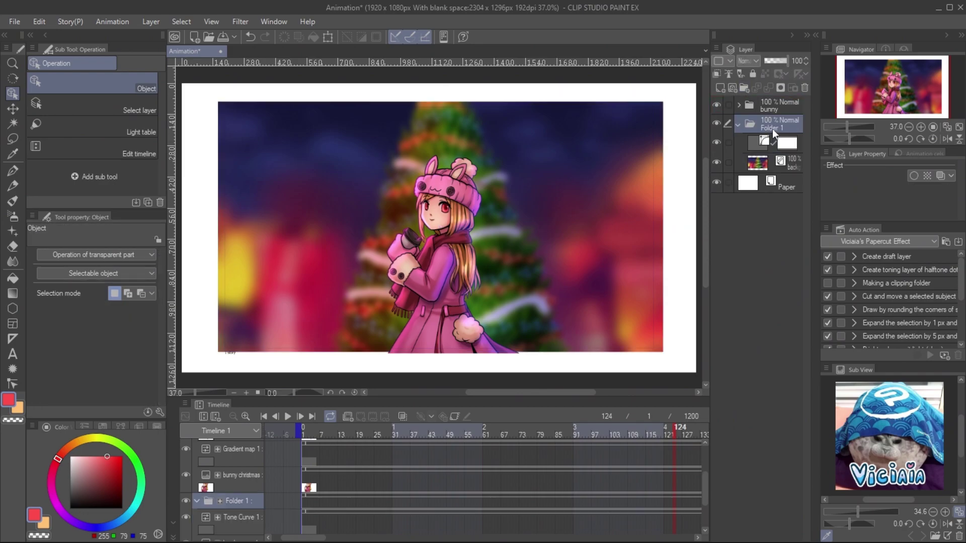
double_click(772, 123)
text(background)
key(Return)
click(737, 125)
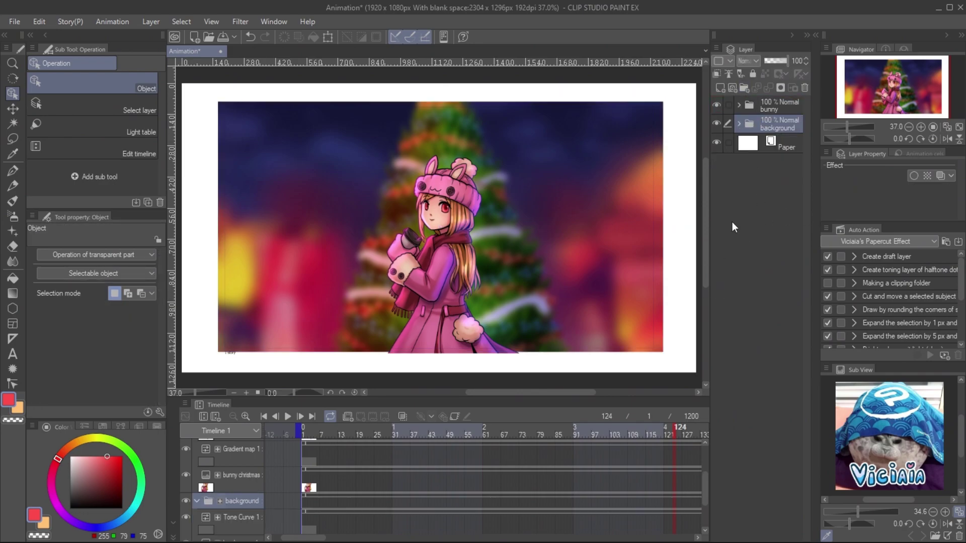
click(781, 109)
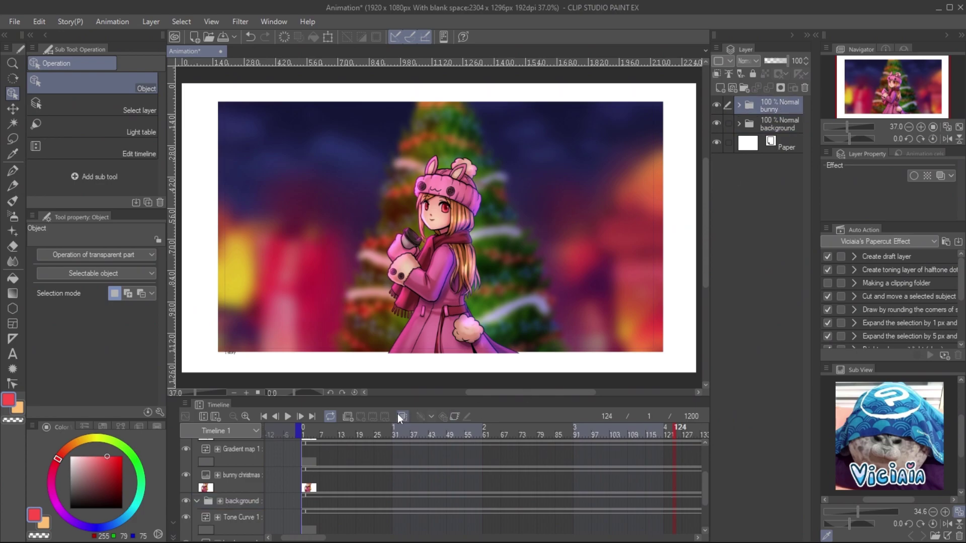
click(303, 431)
Step: Import 'Vika snow footage slow.mp4' as a movie layer
click(14, 21)
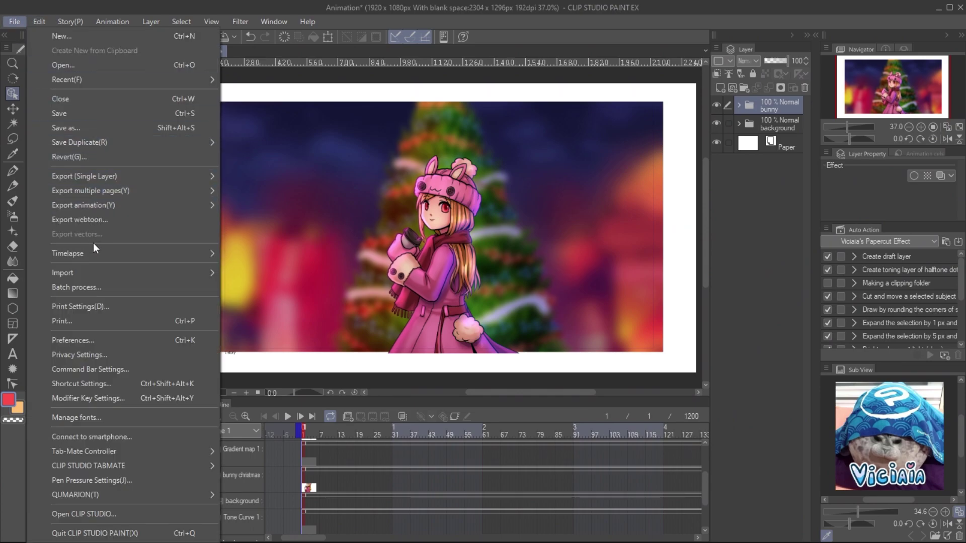
mouse_move(180, 278)
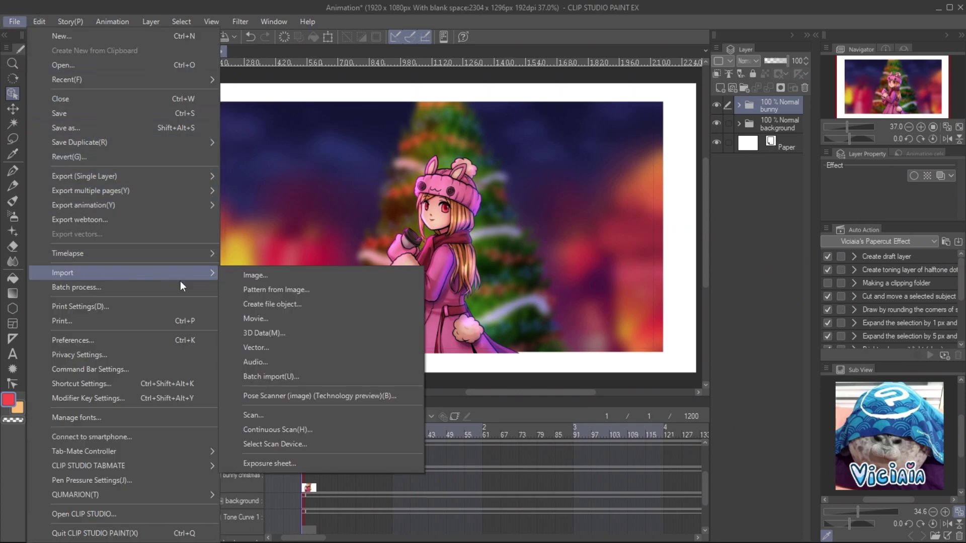
click(309, 320)
click(223, 302)
click(753, 511)
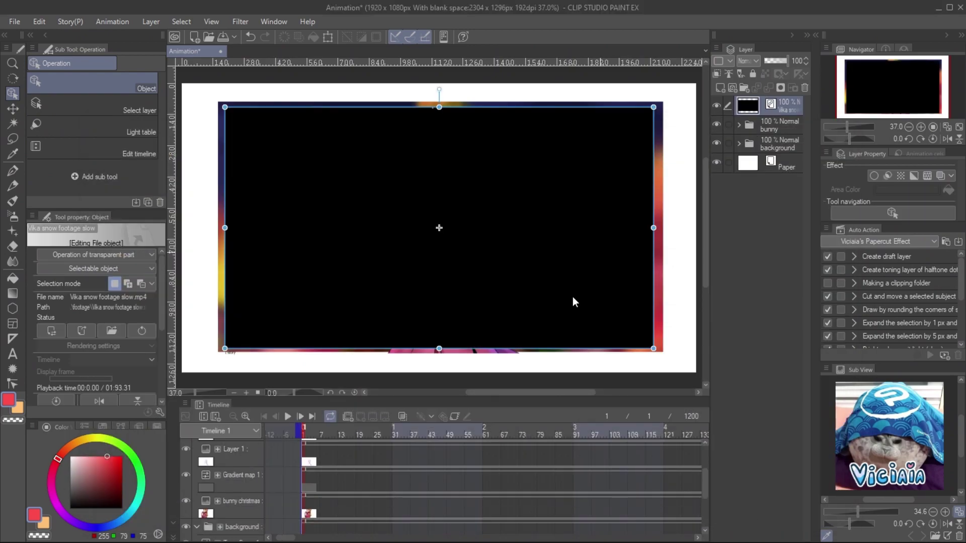
Step: Scrub the timeline between frames 24 and 282 to preview the snow, stopping at frame 271
click(372, 425)
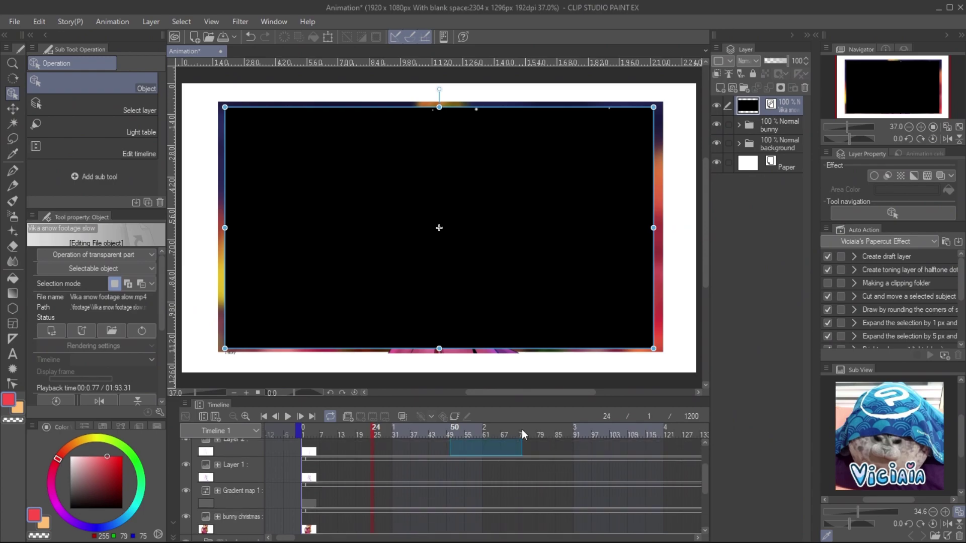
scroll(523, 437, up, 3)
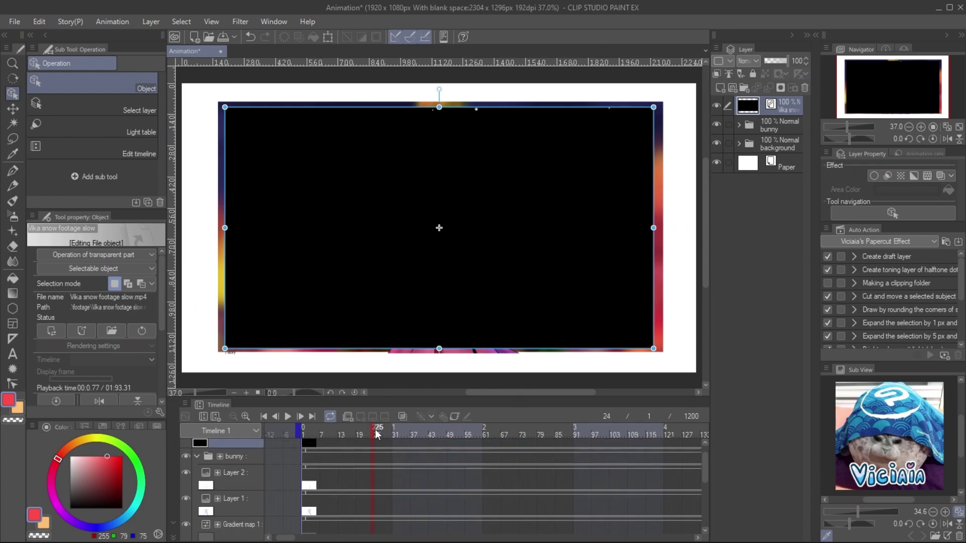
click(653, 430)
click(197, 456)
click(309, 538)
drag(309, 538, 319, 537)
drag(372, 427, 458, 428)
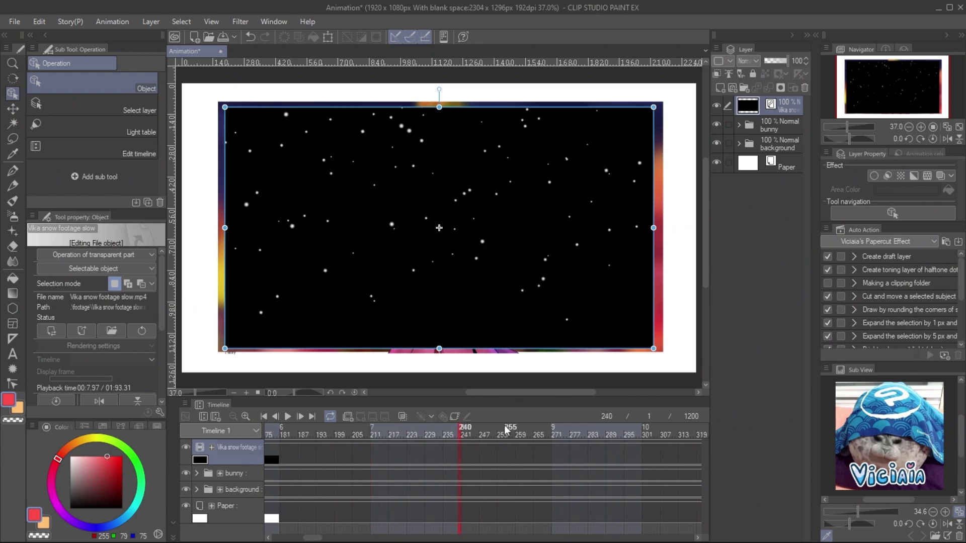
click(577, 431)
drag(312, 537, 298, 539)
click(349, 450)
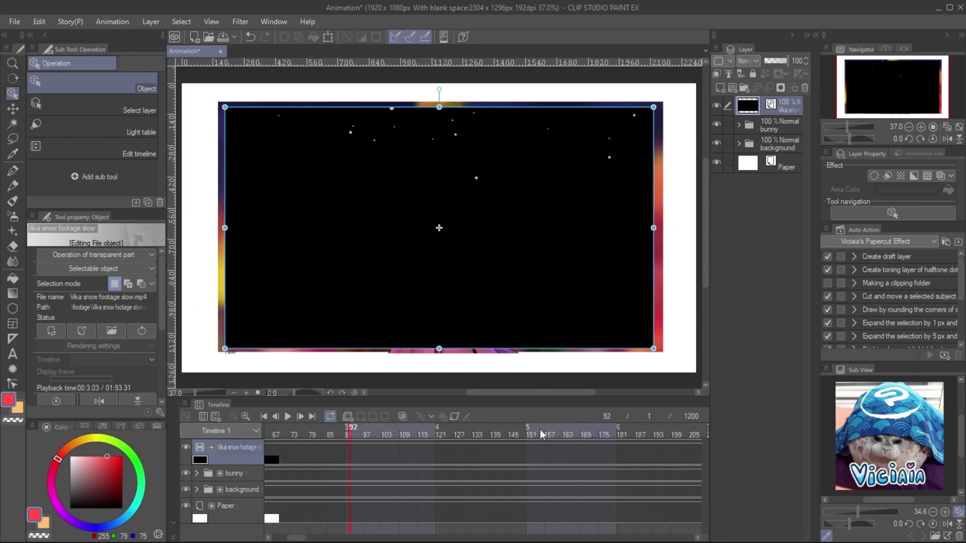
click(620, 452)
drag(297, 539, 314, 538)
click(564, 455)
click(529, 454)
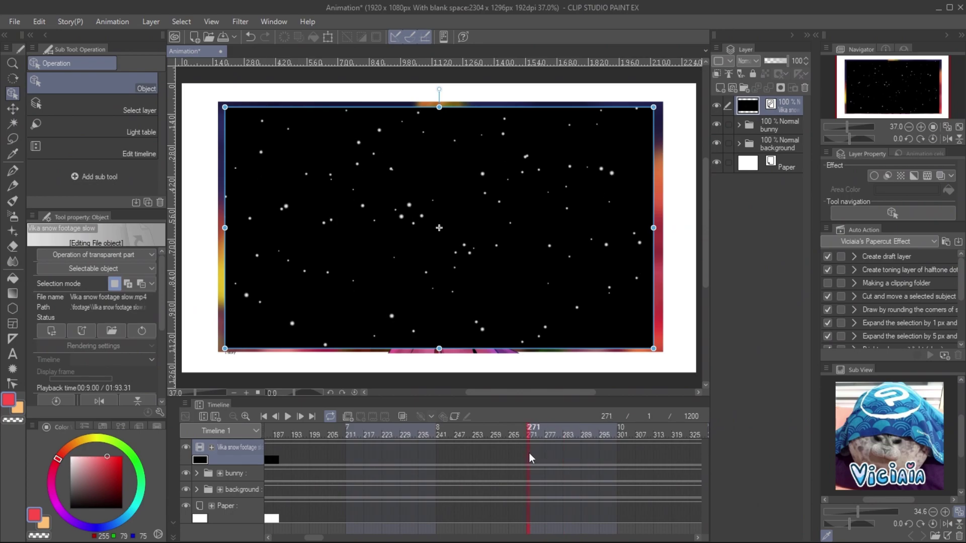
Step: Split the snow clip at frame 271, delete the first part, and move the remainder to frame 1
right_click(529, 458)
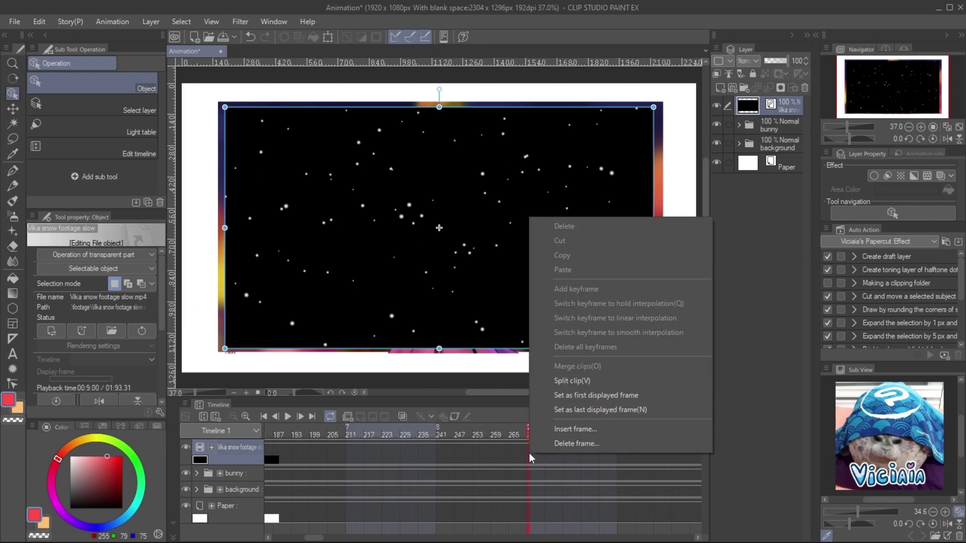
click(586, 380)
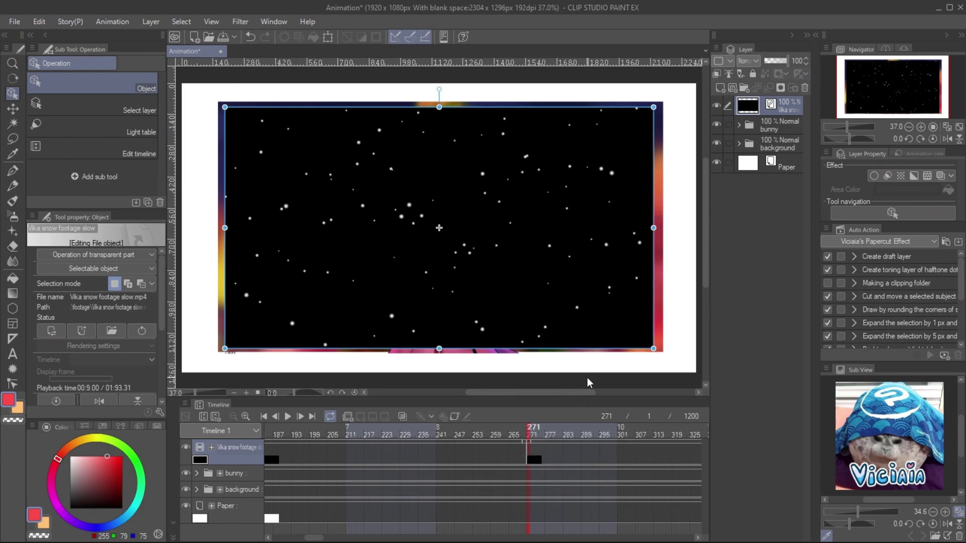
click(429, 443)
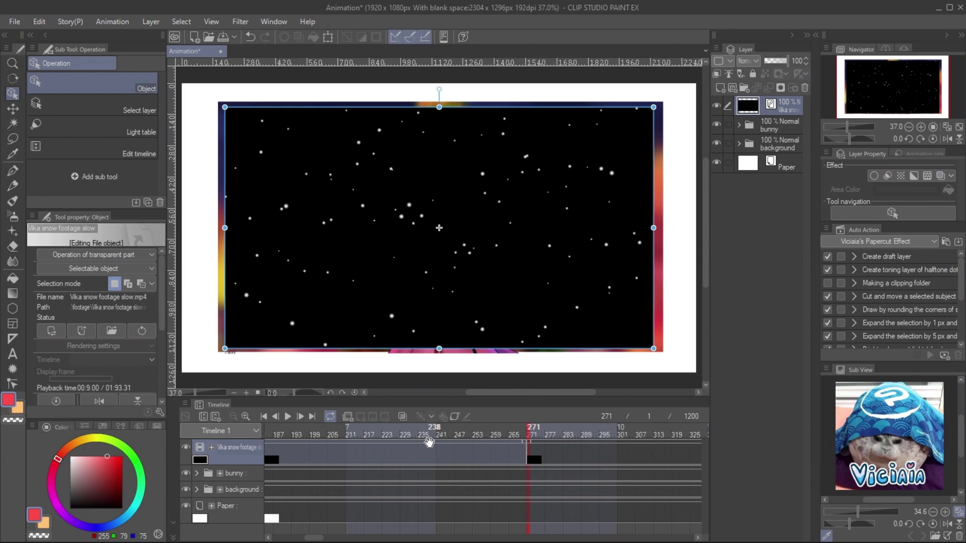
right_click(429, 442)
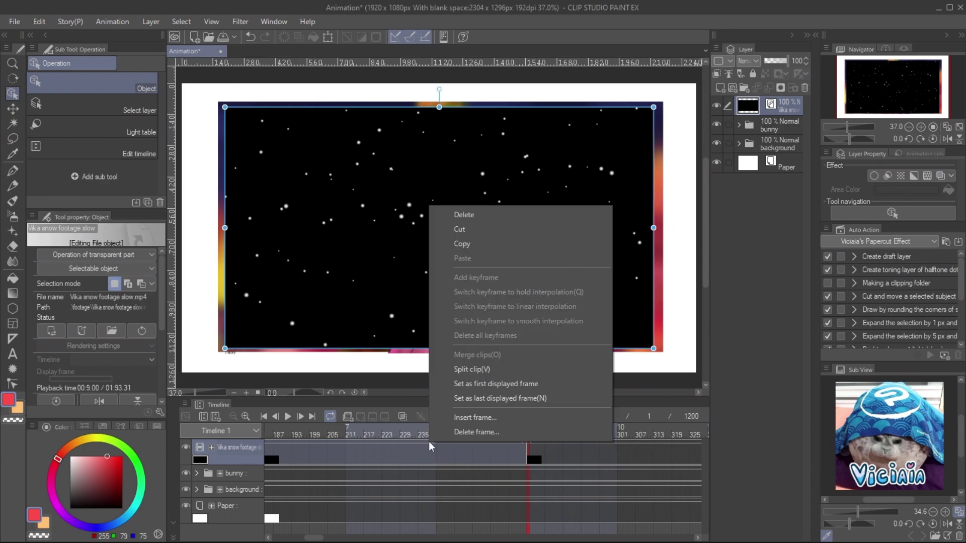
click(482, 220)
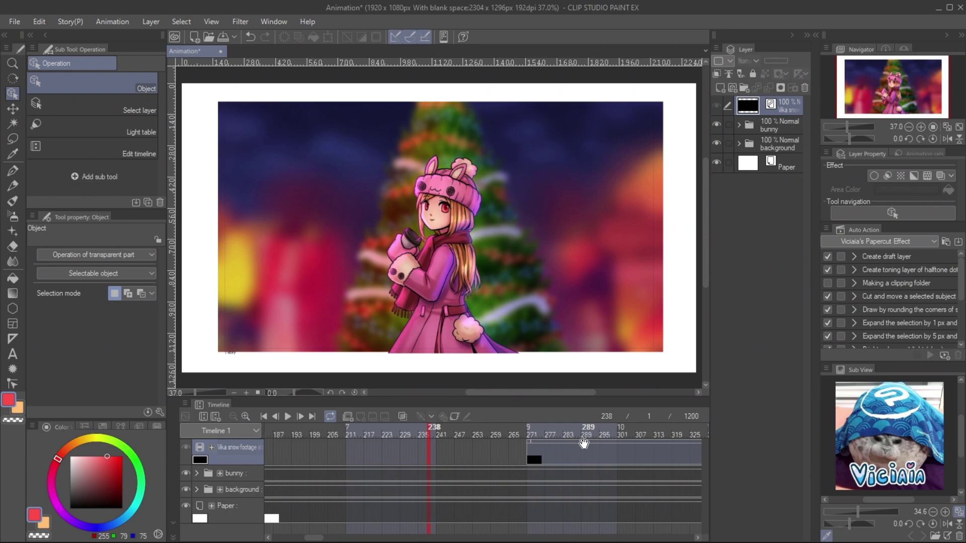
drag(584, 443, 444, 444)
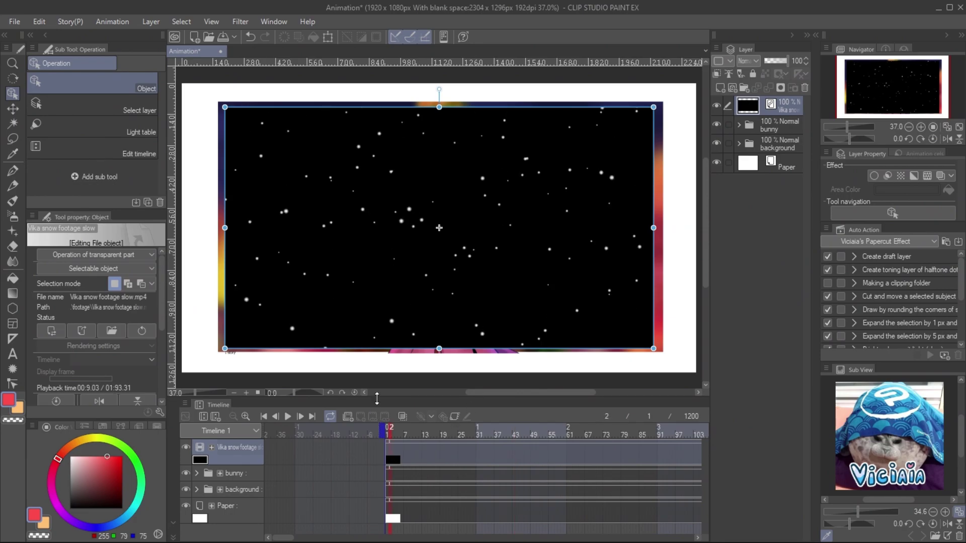
Step: Switch the snow footage layer's blending mode to Add
click(749, 61)
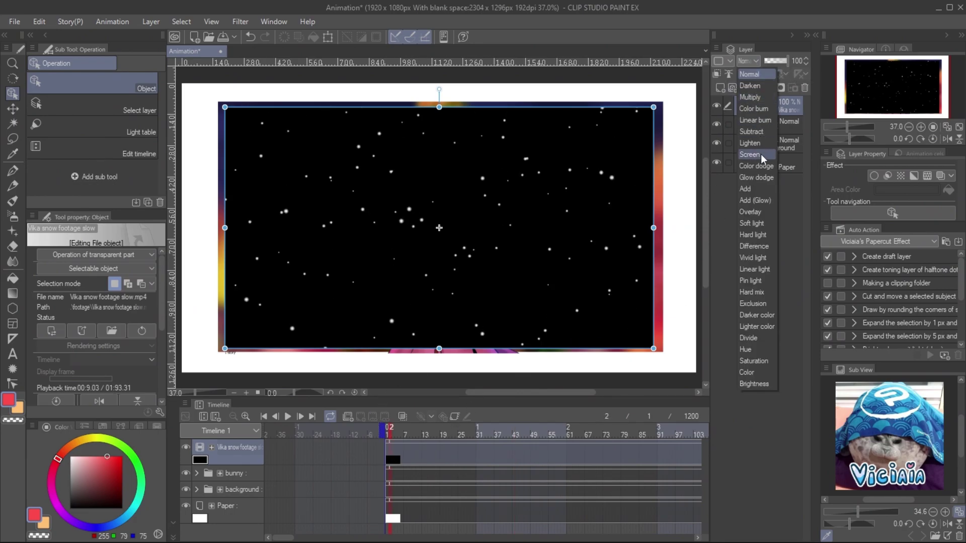
click(758, 196)
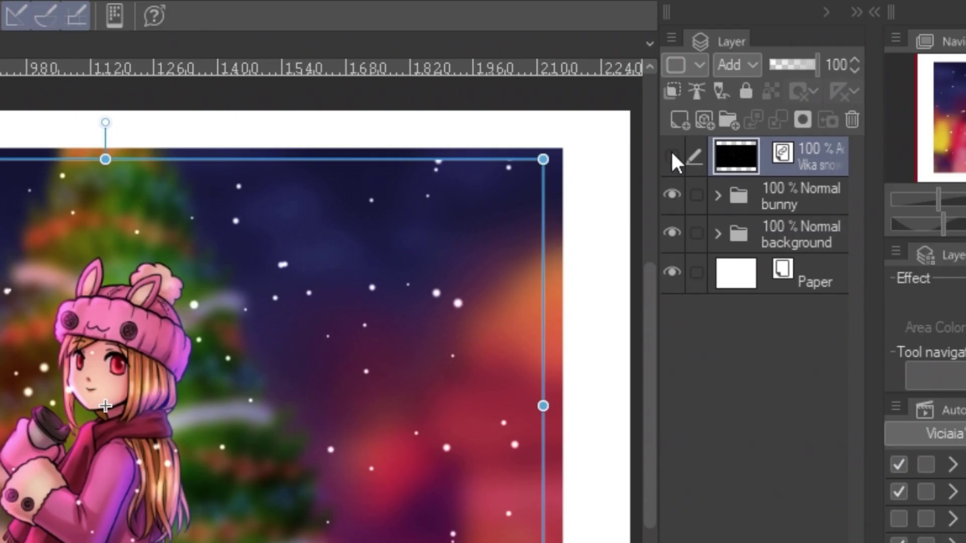
Step: Hide the snow layer, lock its transparency, and select the background folder
click(671, 151)
click(745, 91)
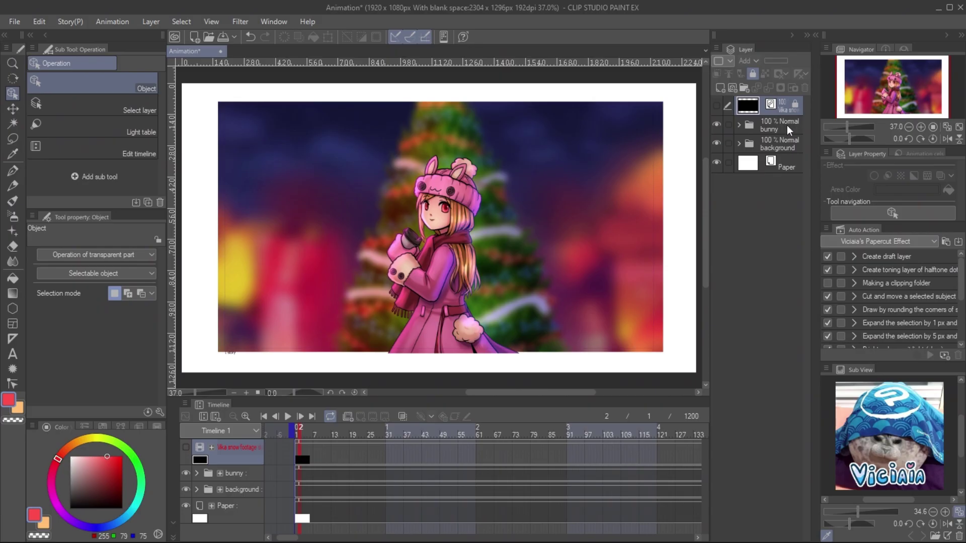
click(796, 236)
Step: Import the 'vika glitter' movie as a new layer above the background folder
click(11, 24)
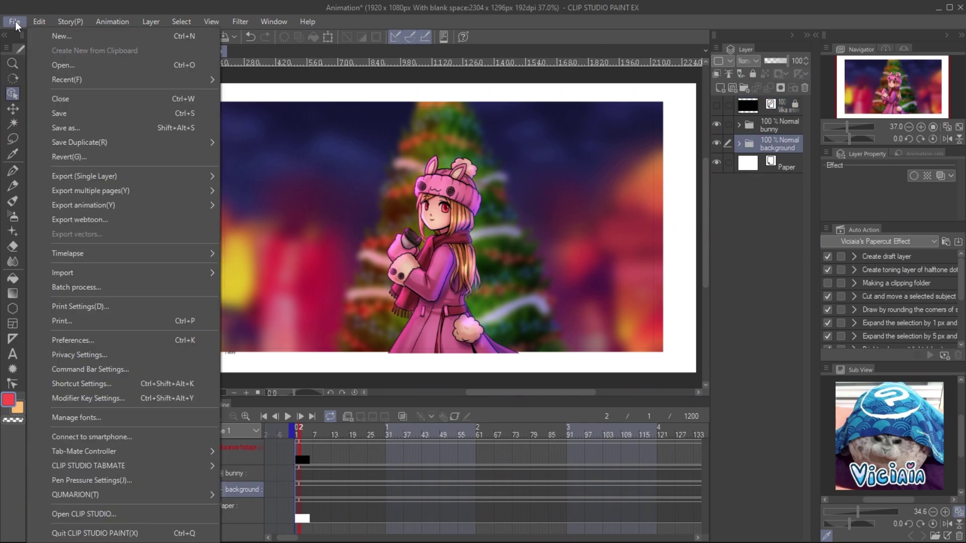
mouse_move(75, 274)
click(270, 317)
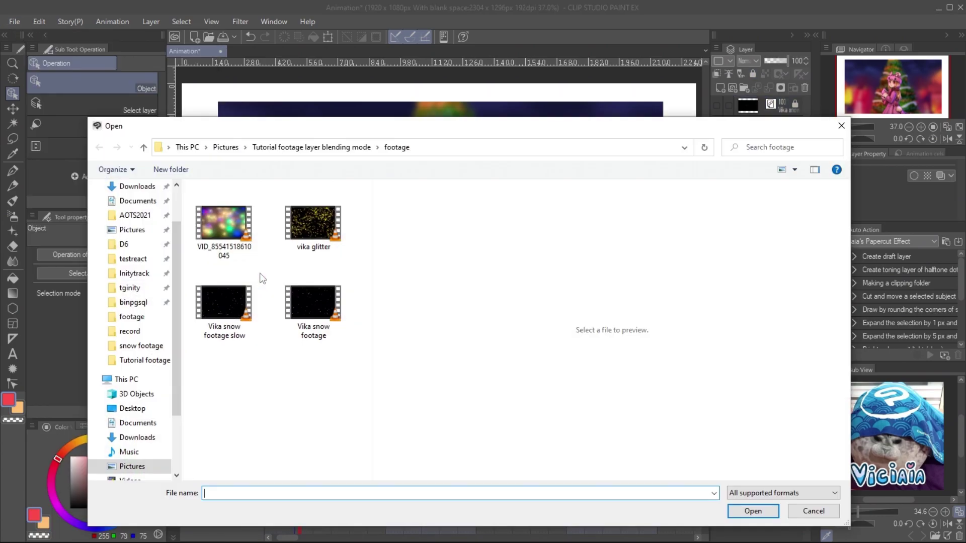
click(311, 221)
click(750, 511)
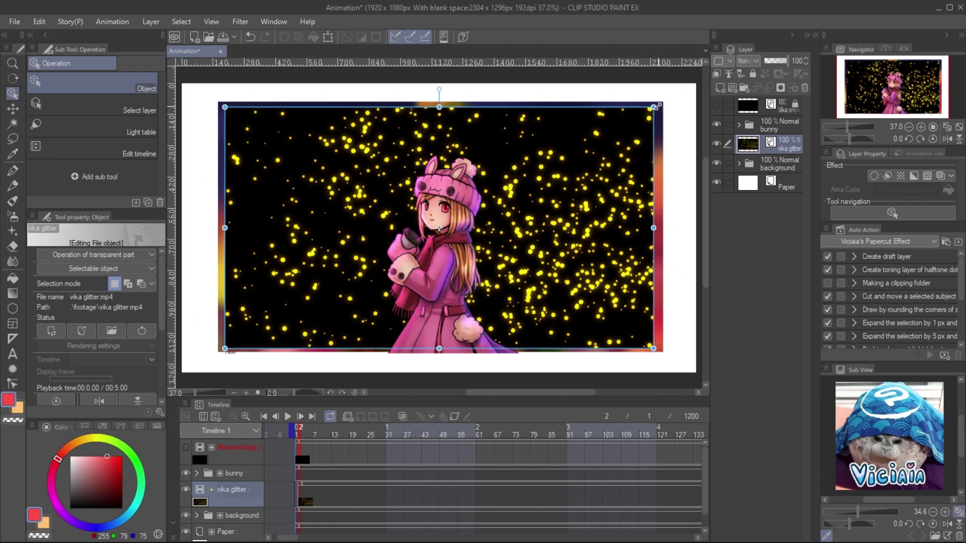
Step: Rotate the glitter footage about 90°, move it lower, and blend it with Add (Glow)
drag(658, 106, 522, 309)
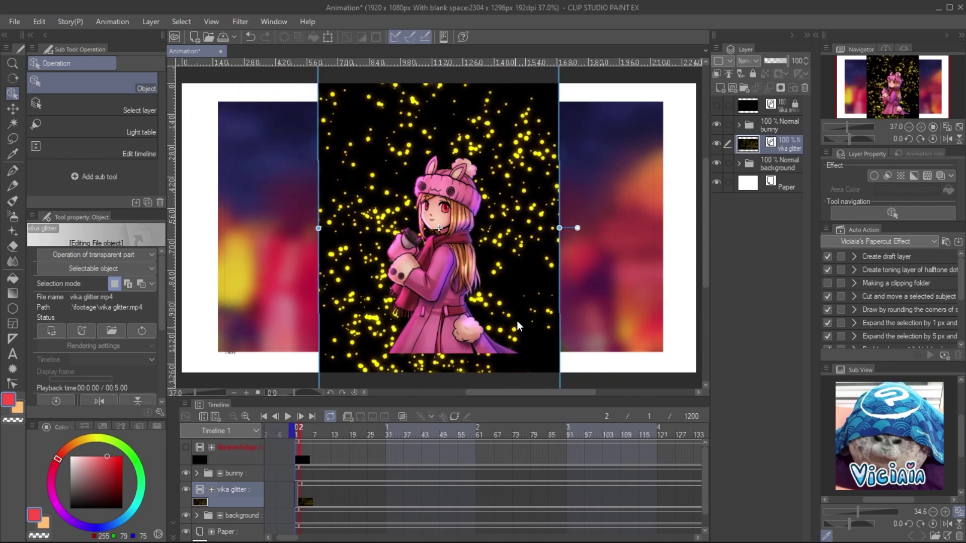
scroll(522, 309, up, 2)
drag(497, 202, 504, 176)
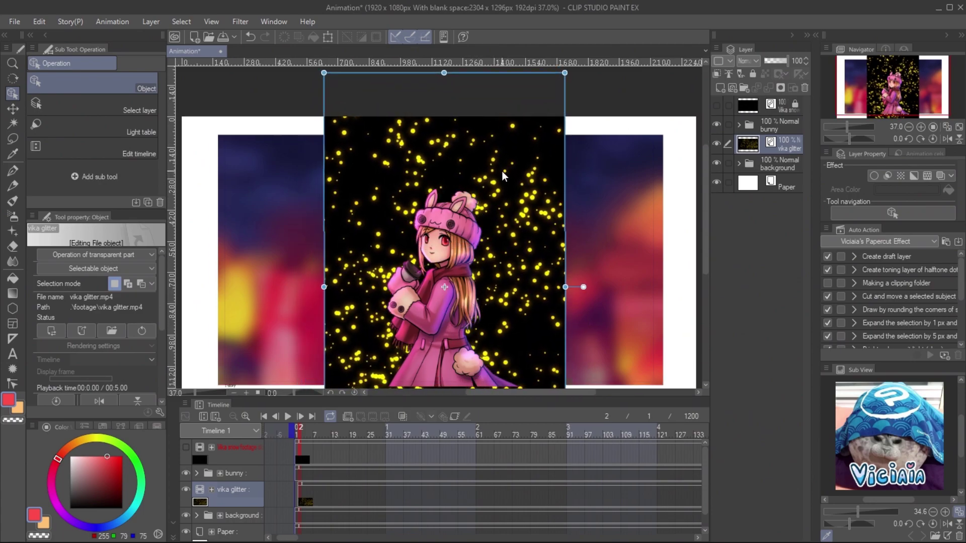
click(748, 64)
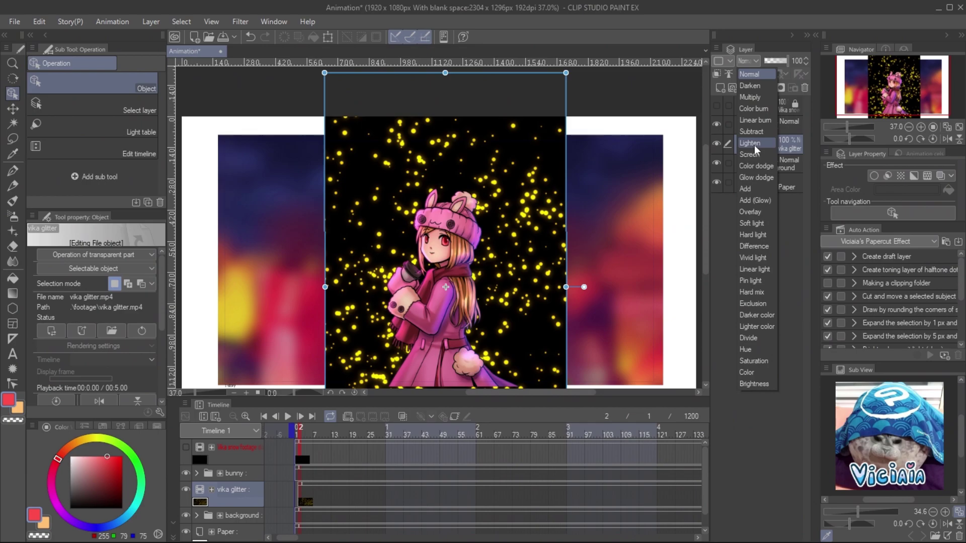
click(768, 202)
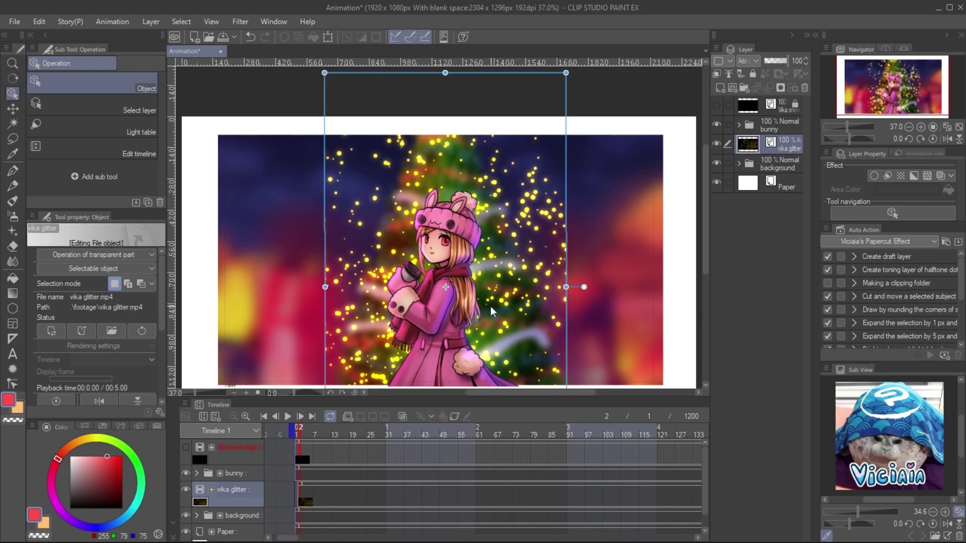
Step: Free-transform the glitter, pulling both top corners inward into a trapezoid over the tree
scroll(161, 313, down, 3)
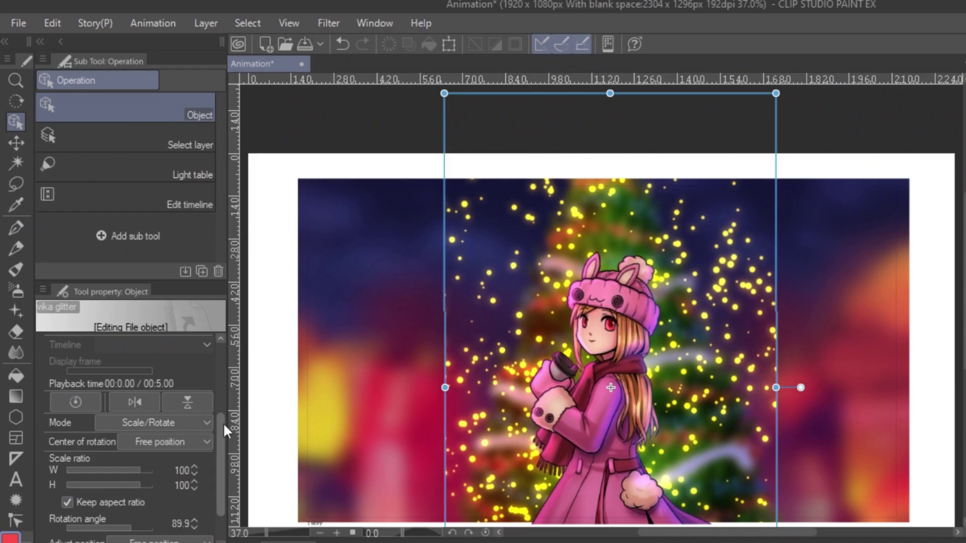
mouse_move(224, 425)
mouse_down()
mouse_move(222, 397)
mouse_move(218, 428)
mouse_up()
click(200, 419)
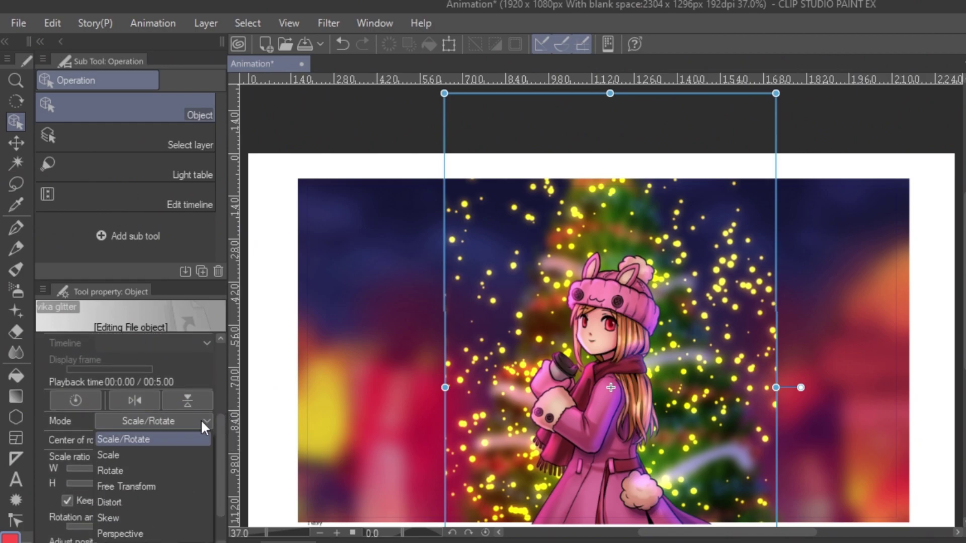
click(158, 480)
drag(444, 93, 546, 173)
drag(775, 93, 668, 152)
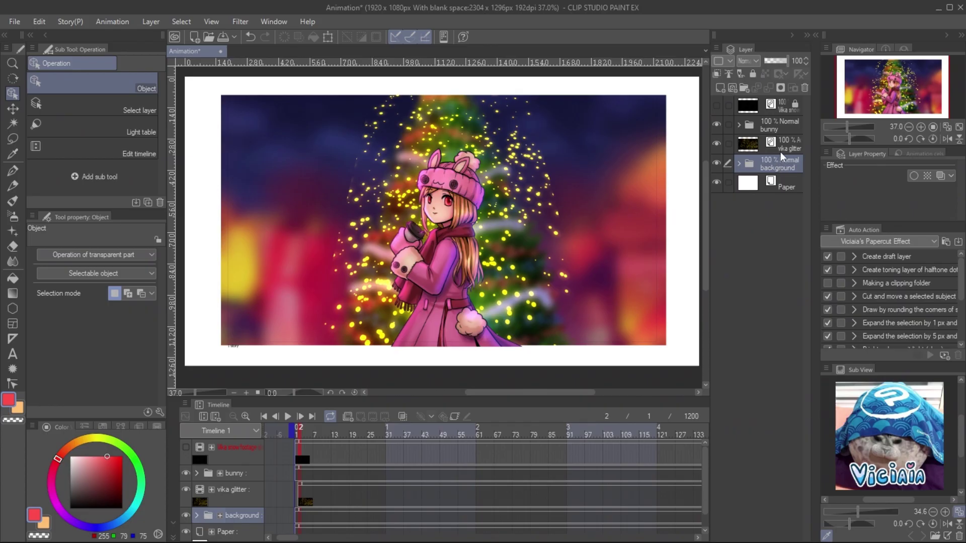
Step: Add a layer mask to the vika glitter layer
click(780, 149)
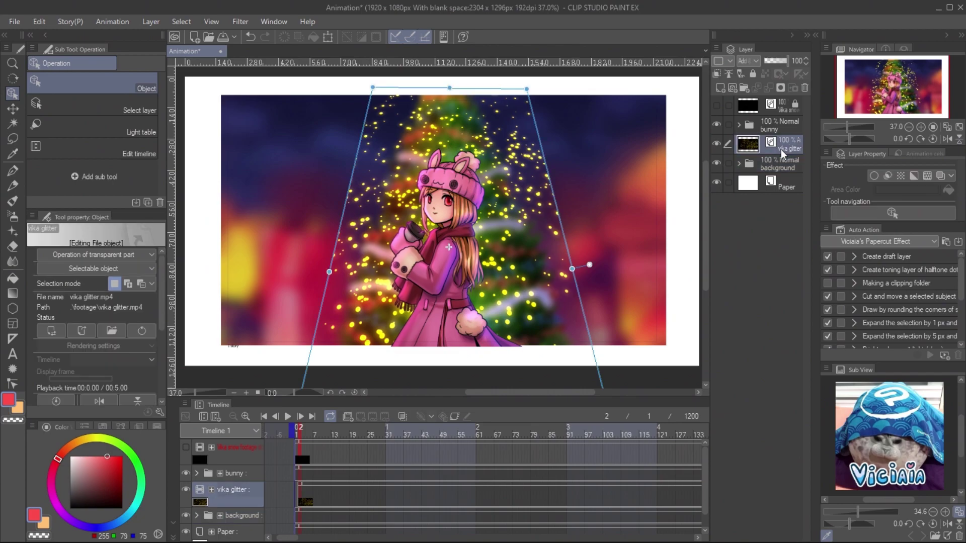
right_click(781, 149)
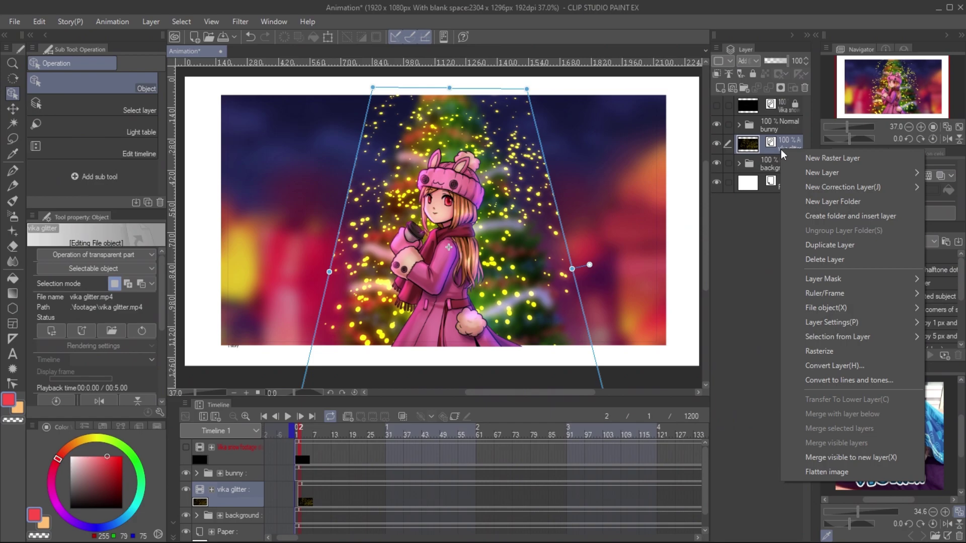
mouse_move(825, 279)
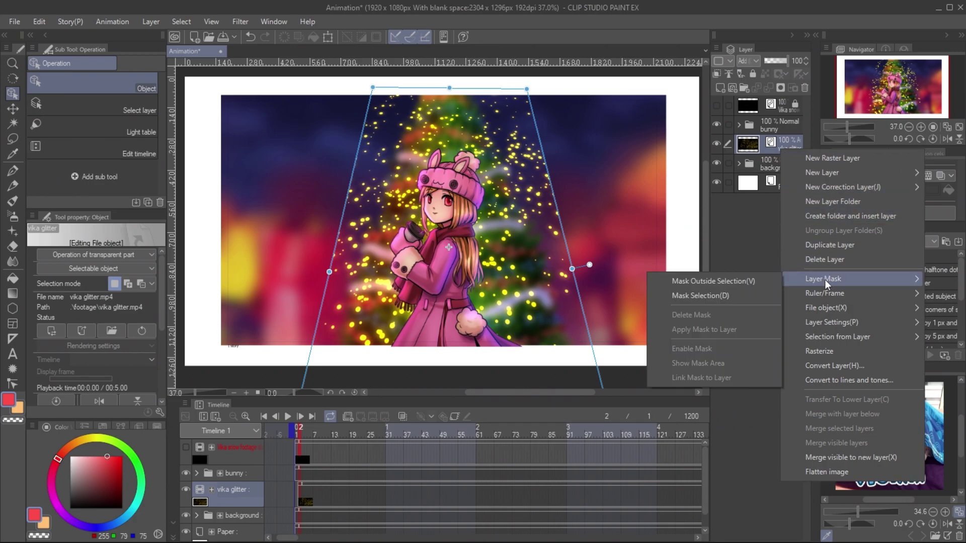
click(741, 296)
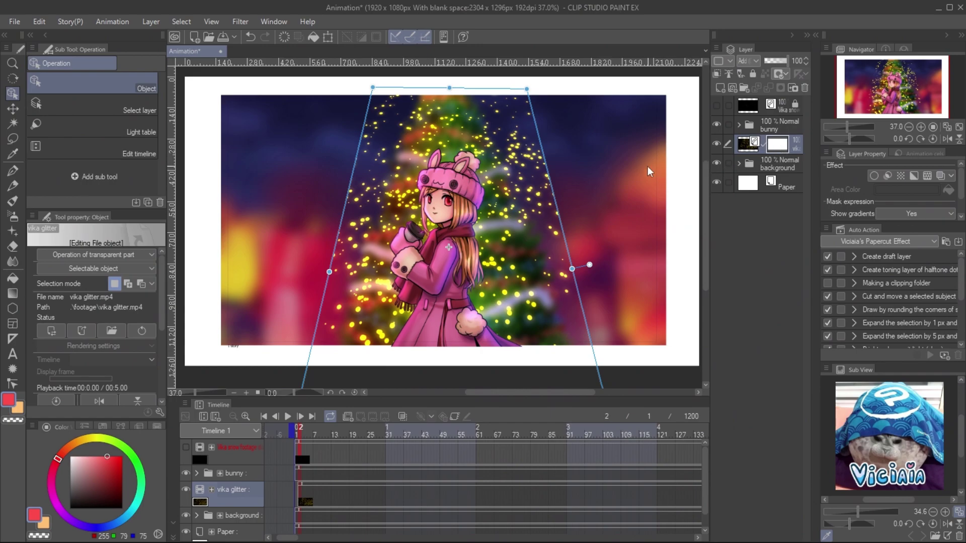
Step: Soft-erase stray glitter at the upper right and right of the tree, checking a later frame
click(12, 246)
click(128, 106)
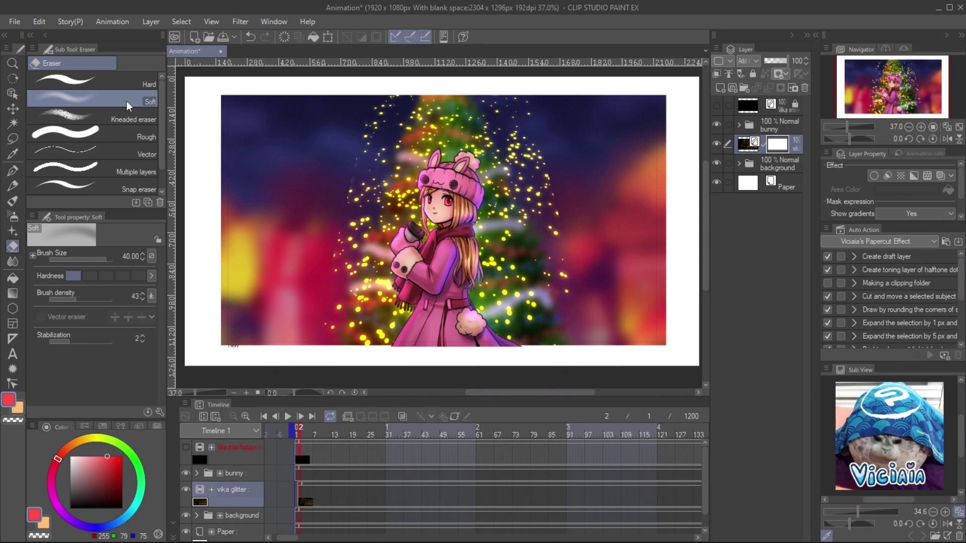
mouse_move(533, 128)
mouse_down()
mouse_move(588, 265)
mouse_move(530, 132)
mouse_move(557, 224)
mouse_move(543, 119)
mouse_up()
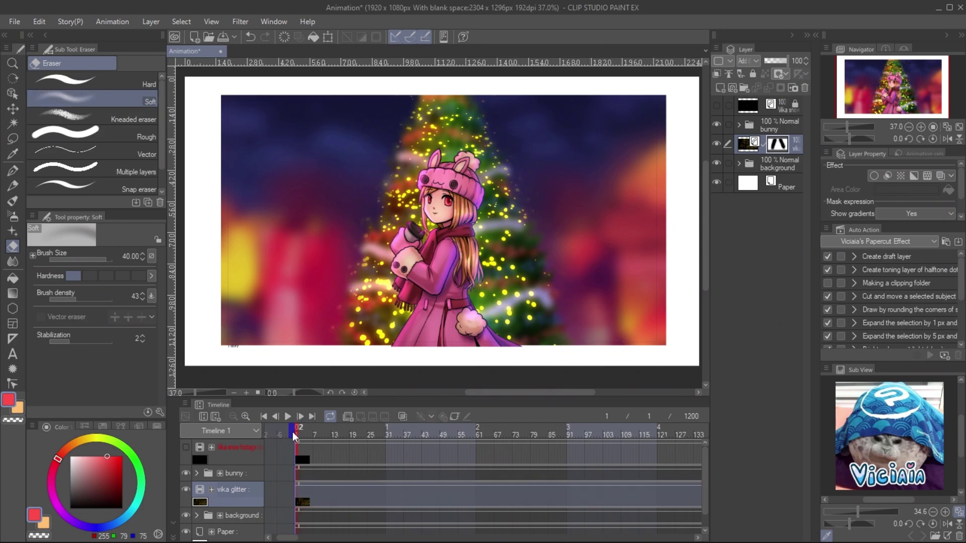
drag(291, 431, 485, 436)
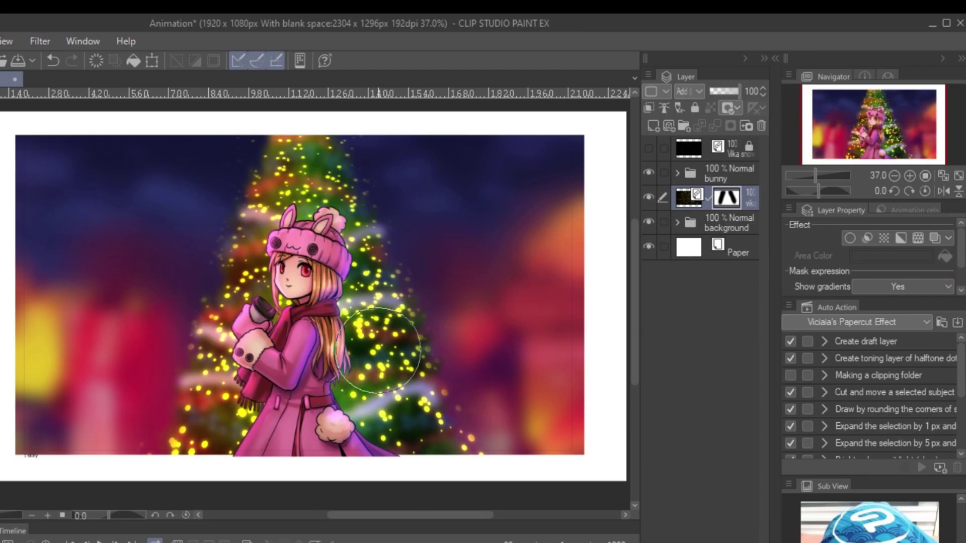
drag(377, 351, 428, 342)
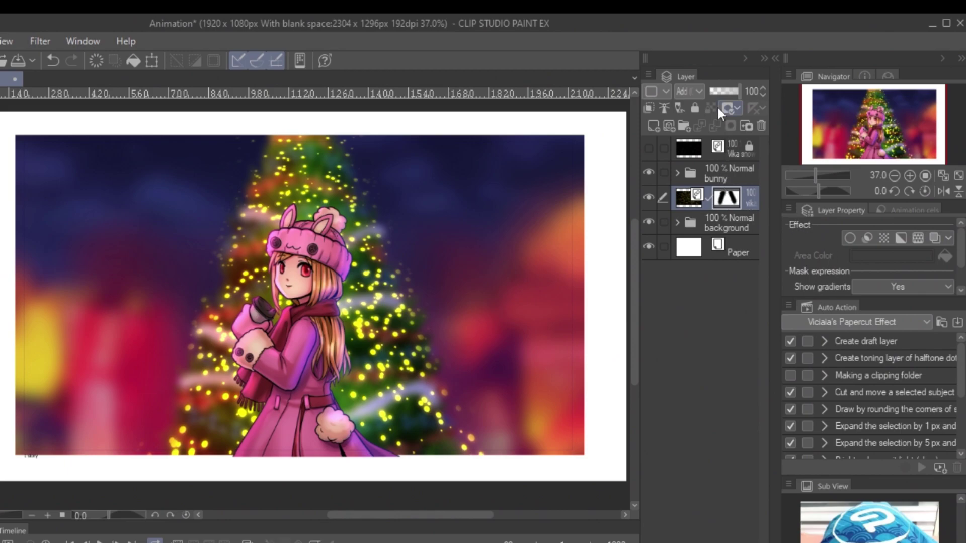
Step: Return the glitter layer to Normal blending and move it into Folder 1
click(698, 93)
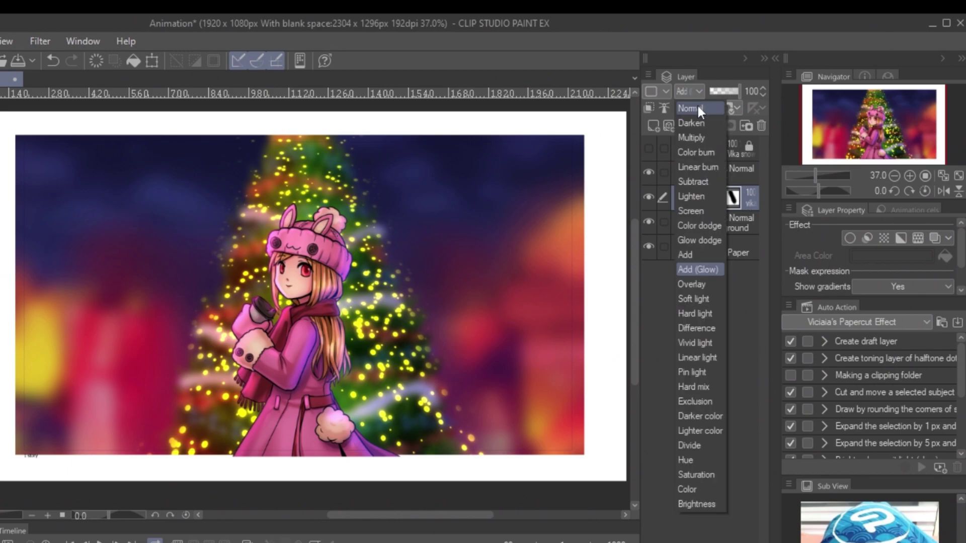
click(697, 107)
drag(755, 195, 683, 128)
click(731, 227)
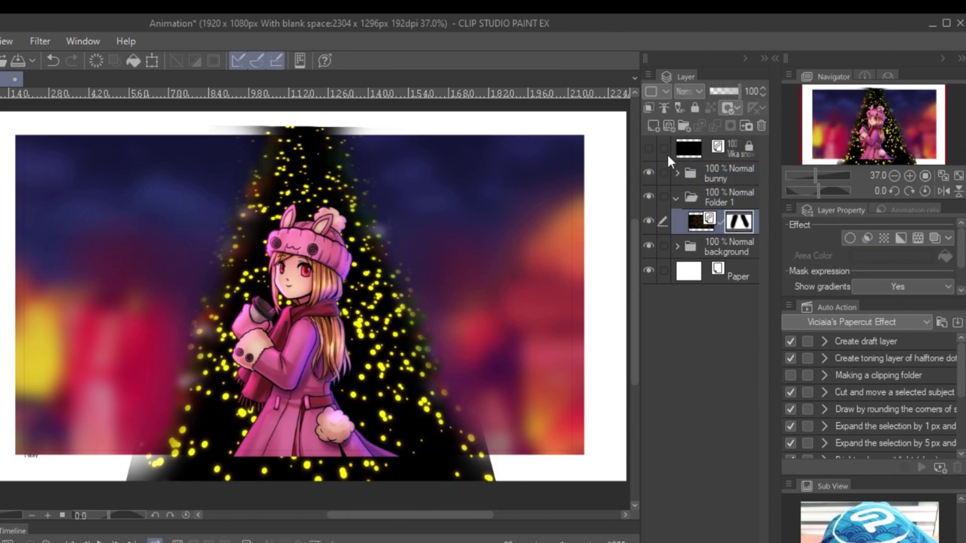
Step: Add a new raster layer, Layer 3, above the glitter set to Color blending
click(653, 128)
click(695, 93)
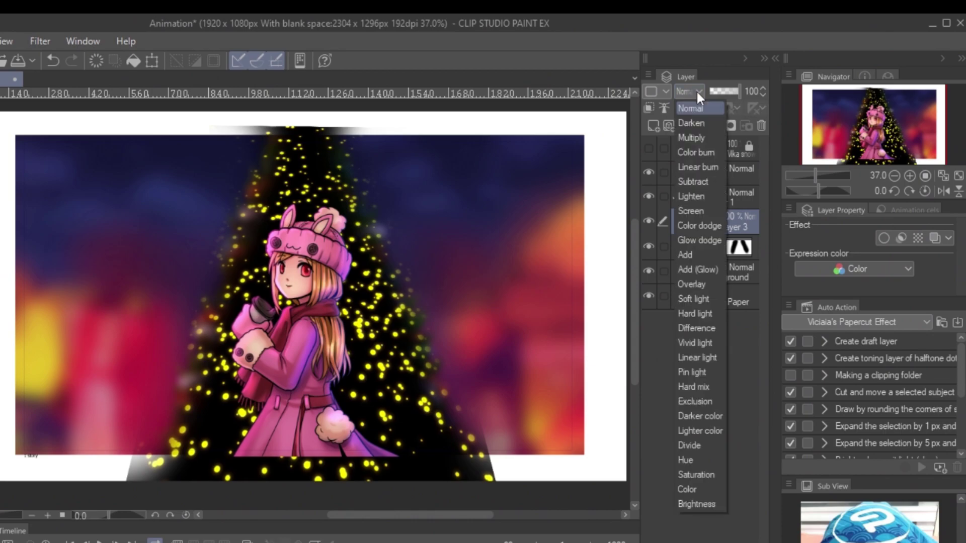
click(701, 489)
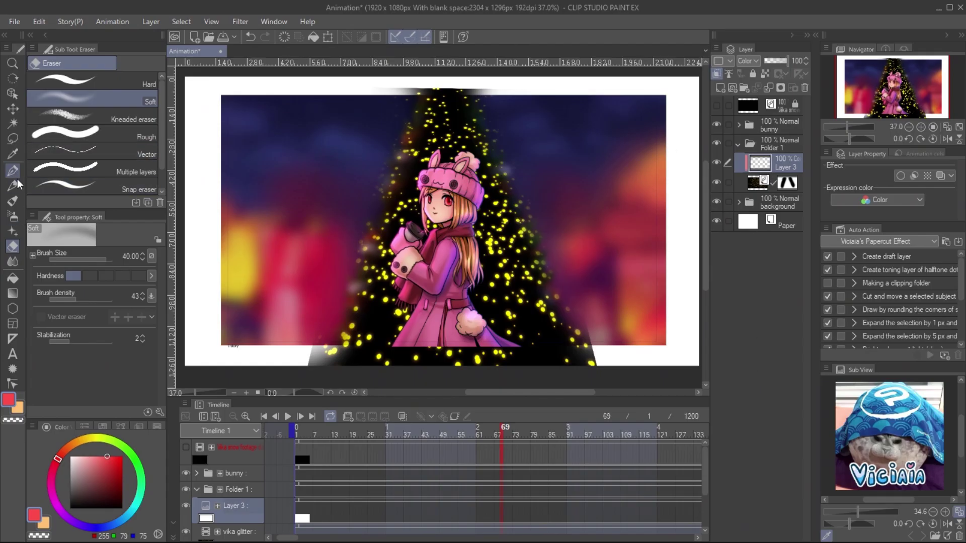
Step: Airbrush red, blue-green and green tints over the tree's glitter on Layer 3
click(122, 101)
click(122, 457)
mouse_move(372, 125)
mouse_down()
mouse_move(362, 105)
mouse_move(496, 96)
mouse_move(540, 131)
mouse_move(498, 202)
mouse_move(578, 327)
mouse_move(549, 301)
mouse_move(554, 176)
mouse_up()
click(110, 529)
click(131, 454)
drag(503, 151, 524, 190)
mouse_move(402, 202)
mouse_down()
mouse_move(382, 251)
mouse_move(362, 211)
mouse_up()
click(89, 438)
Step: Set Folder 1's blending mode to Add (Glow)
click(783, 147)
click(754, 60)
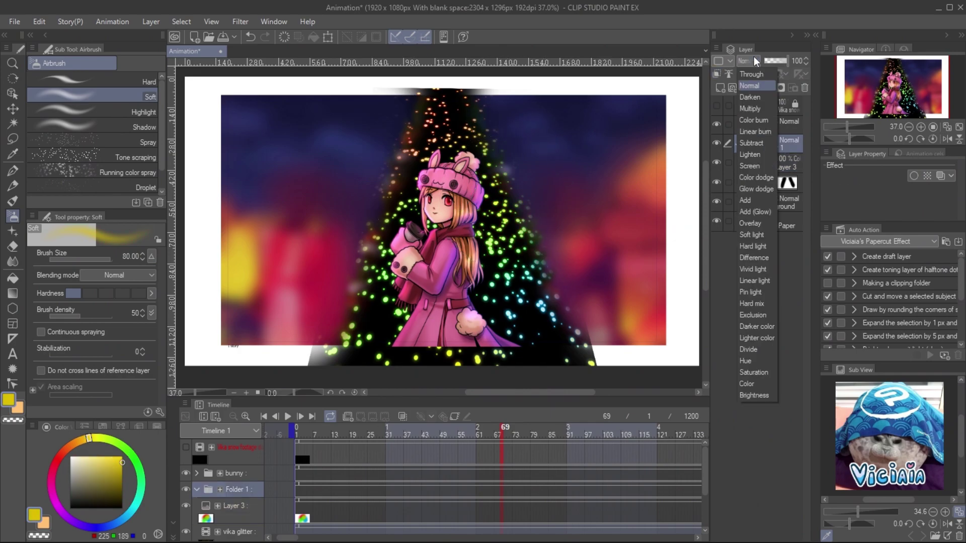
click(775, 212)
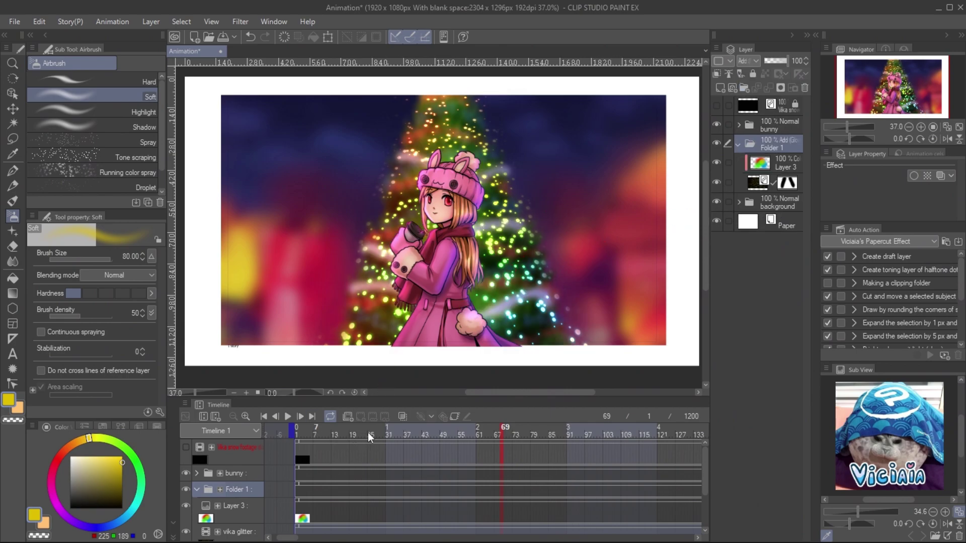
Step: Preview frames 43, 86 and 187 to find where the glitter clip ends
click(425, 432)
click(553, 429)
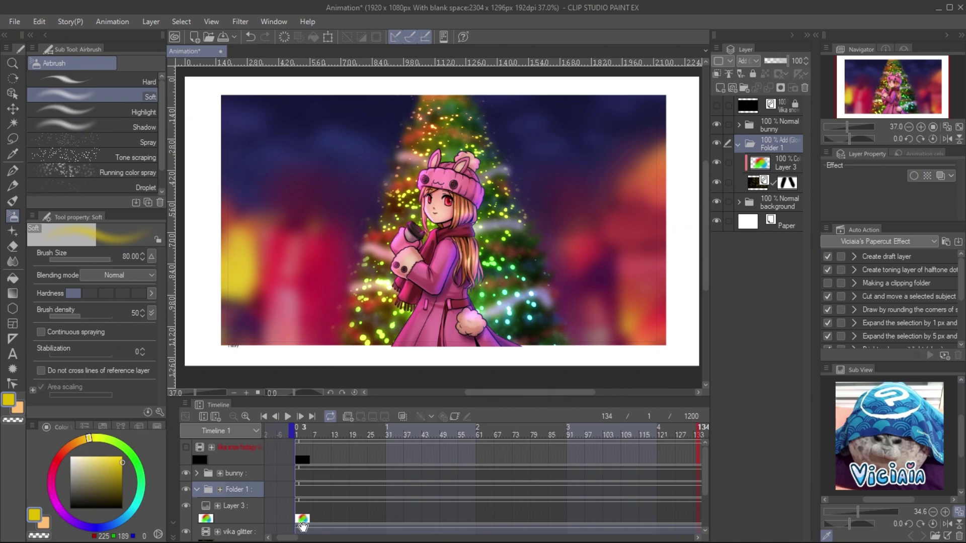
drag(283, 537, 299, 539)
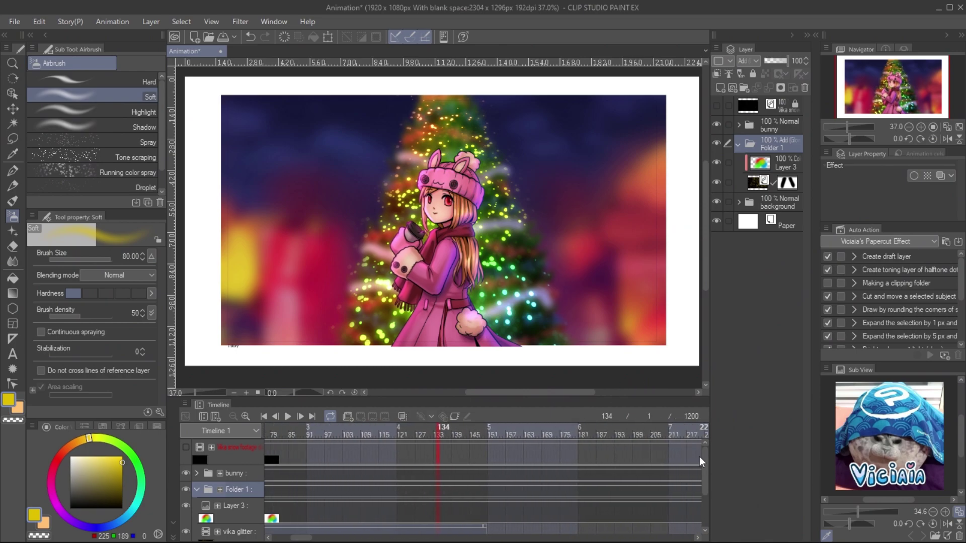
click(600, 433)
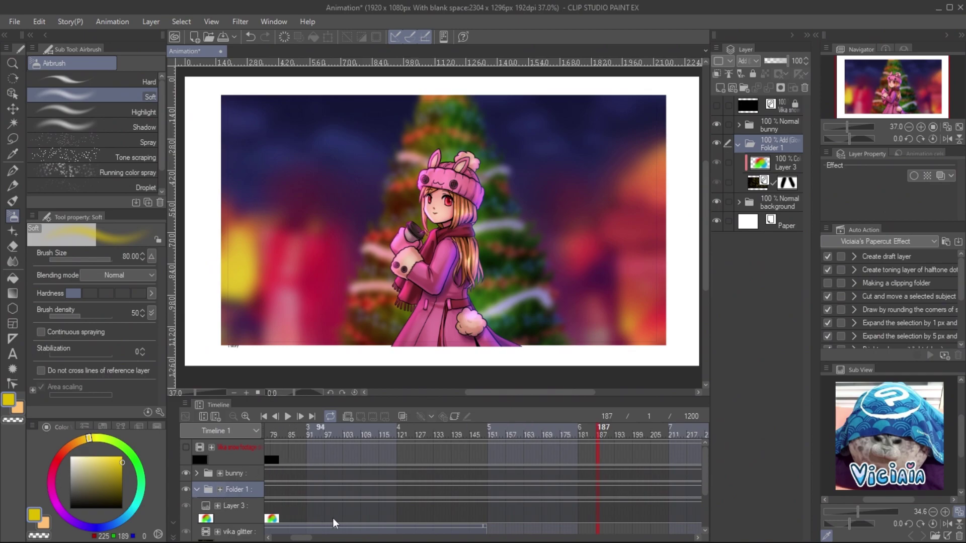
scroll(427, 515, down, 1)
scroll(428, 515, down, 2)
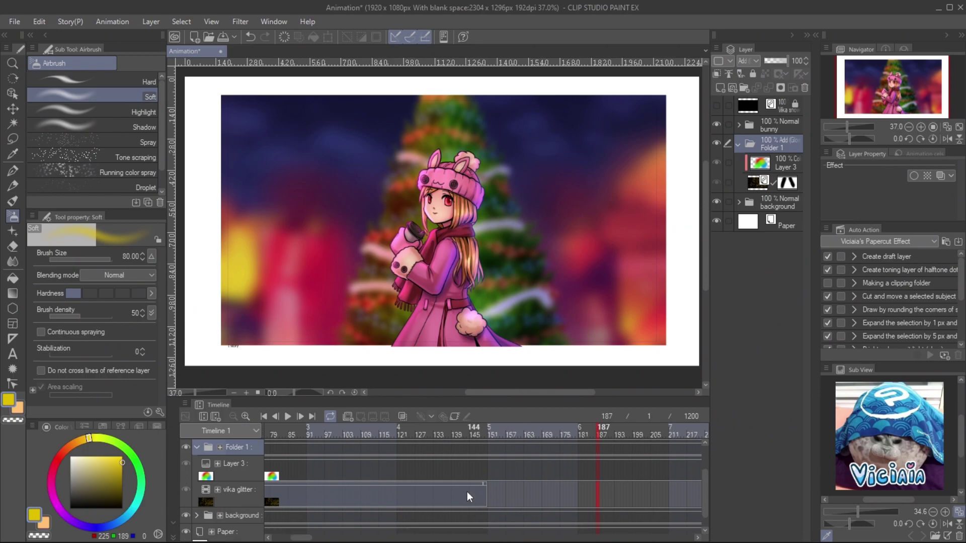
Step: Copy the vika glitter clip and paste two copies along the track after it
click(452, 485)
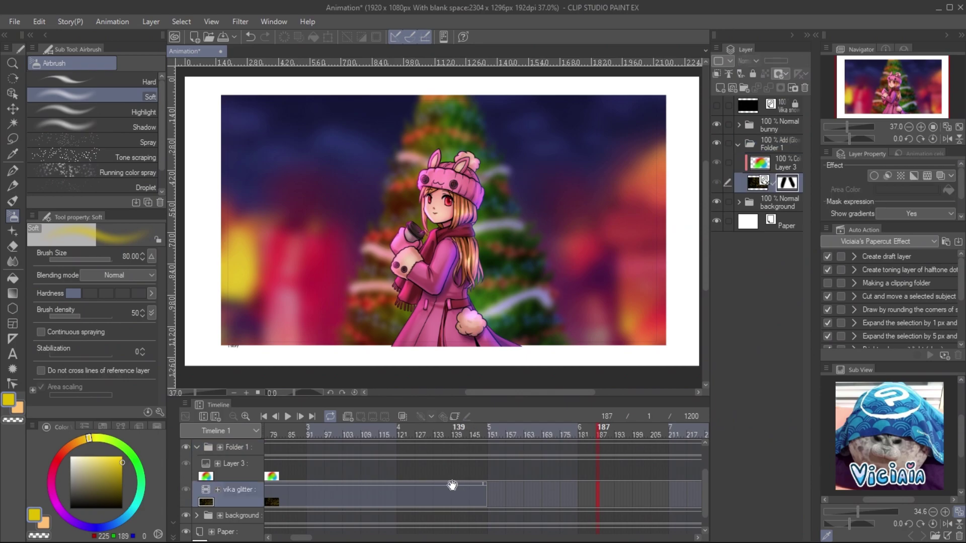
right_click(452, 485)
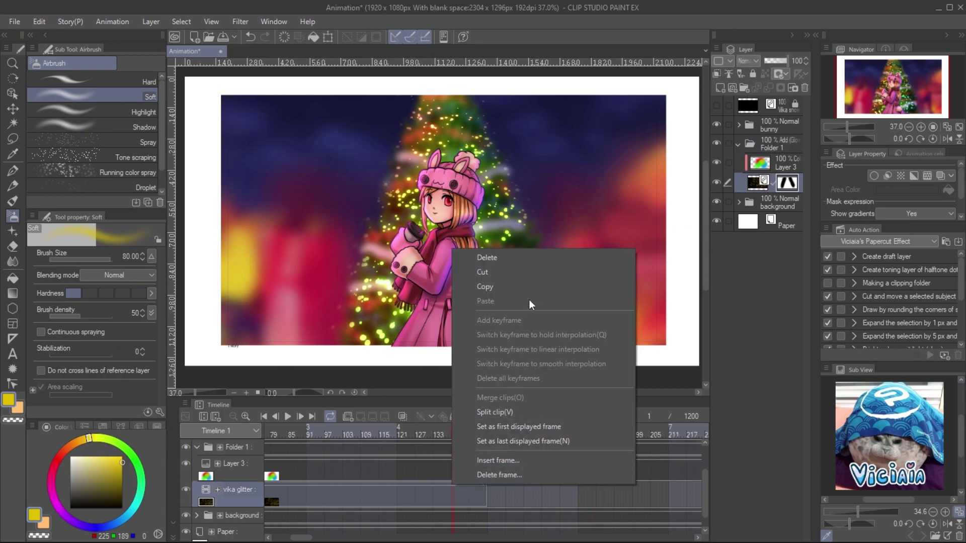
click(502, 292)
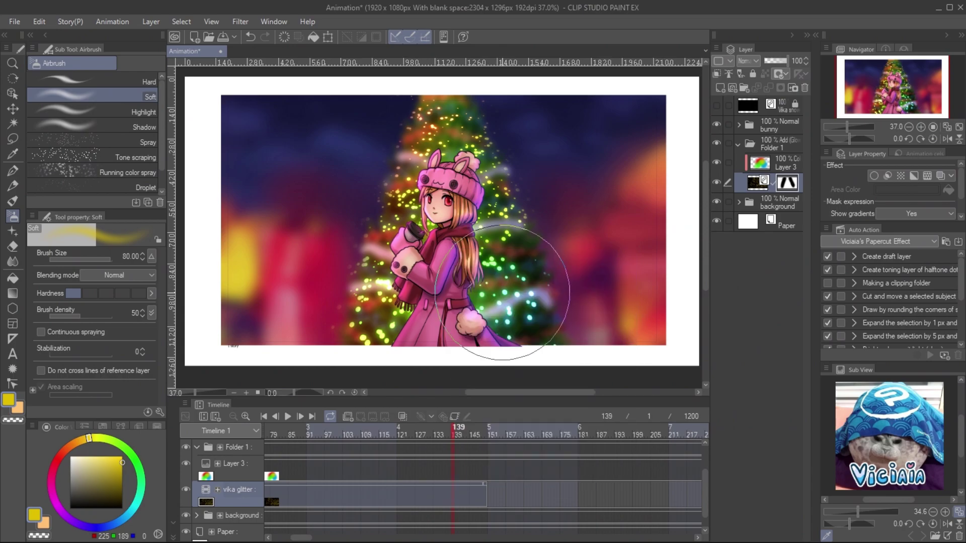
click(489, 488)
right_click(490, 488)
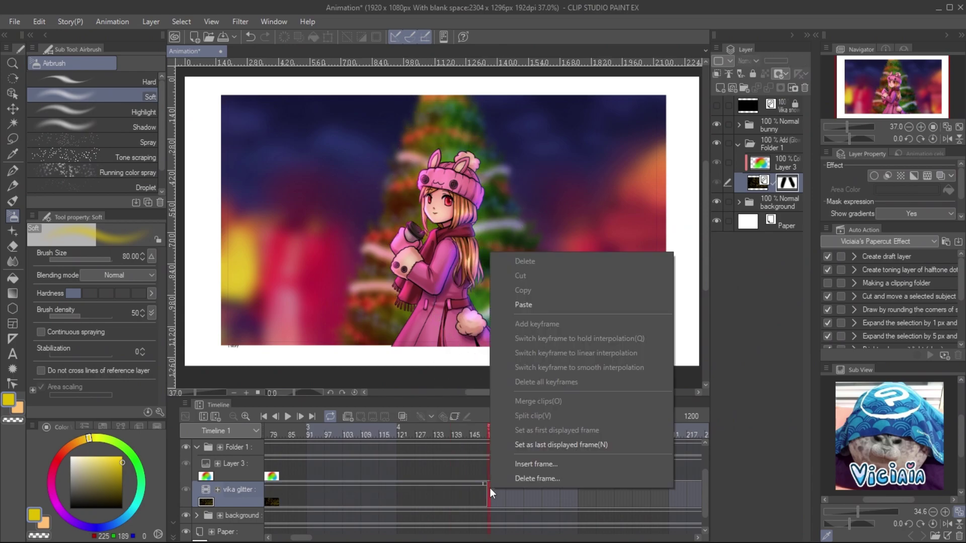
click(531, 304)
drag(302, 537, 337, 537)
right_click(329, 491)
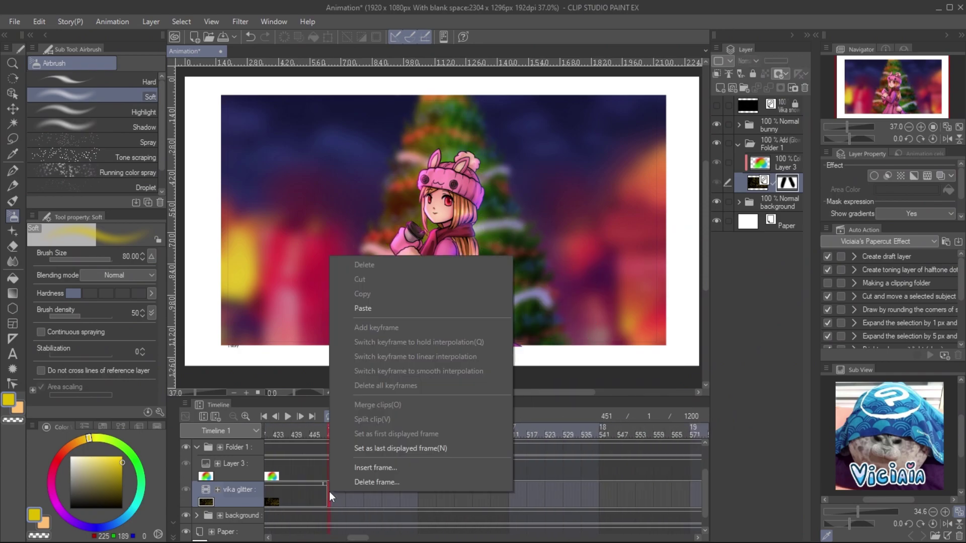
click(355, 306)
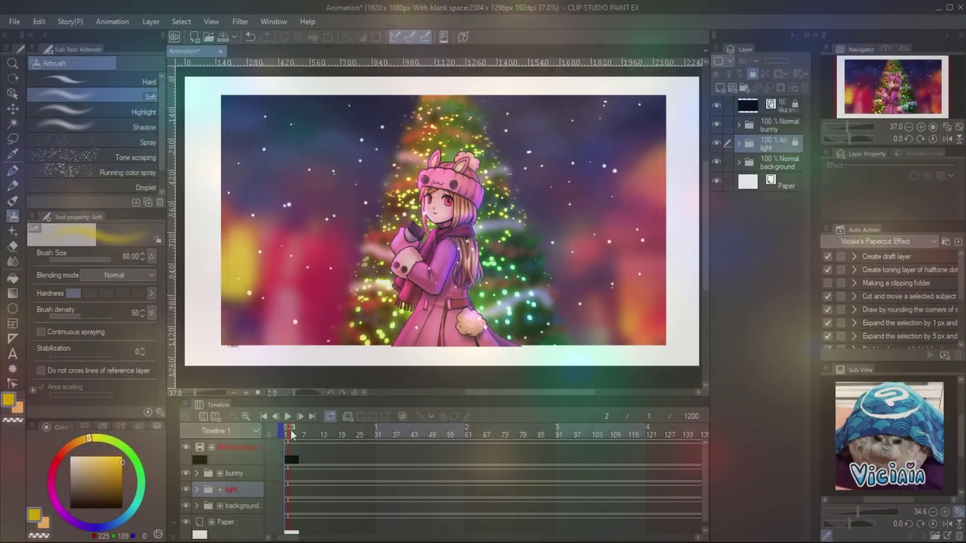
click(14, 21)
mouse_move(132, 274)
click(285, 319)
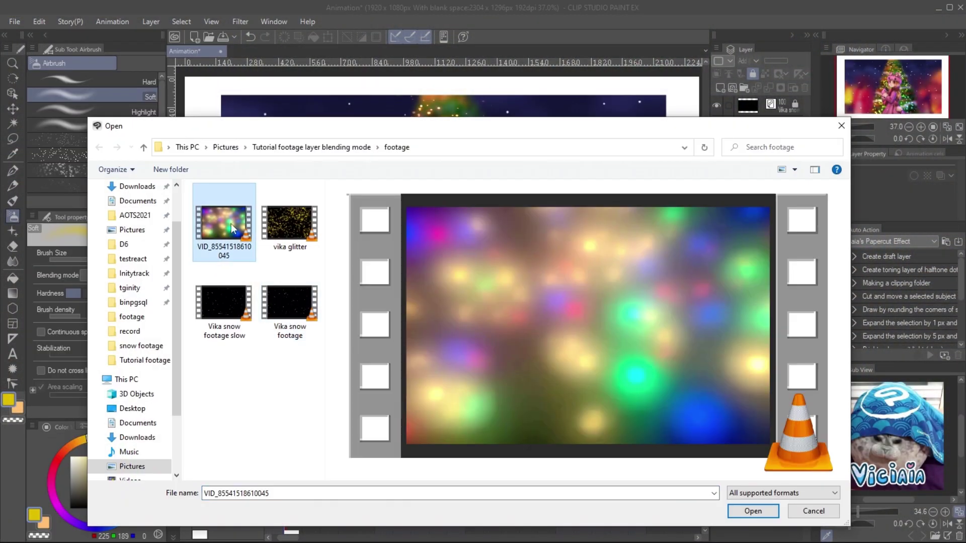
click(753, 511)
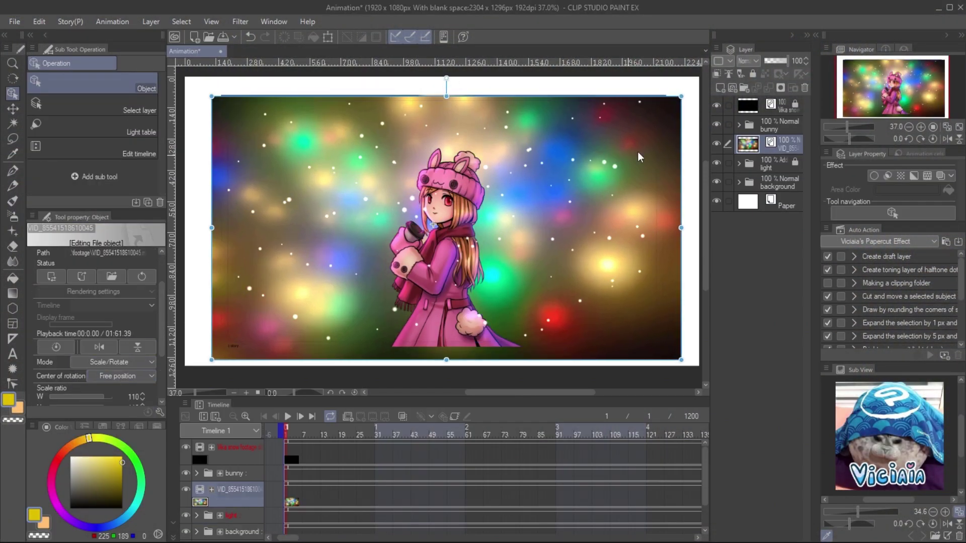
Step: Try Add (Glow) at lower opacity on the bokeh layer, then reset it to Normal at 100%
click(756, 61)
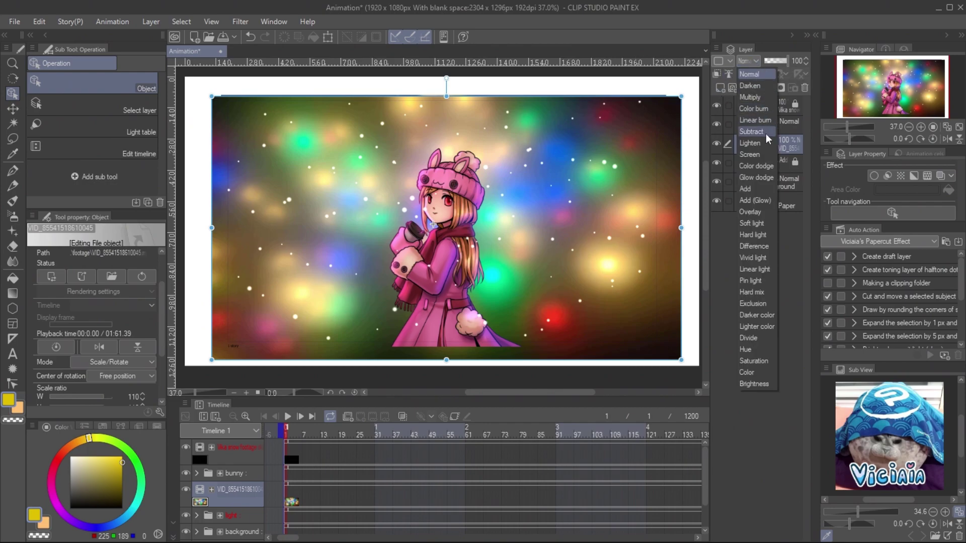
click(757, 201)
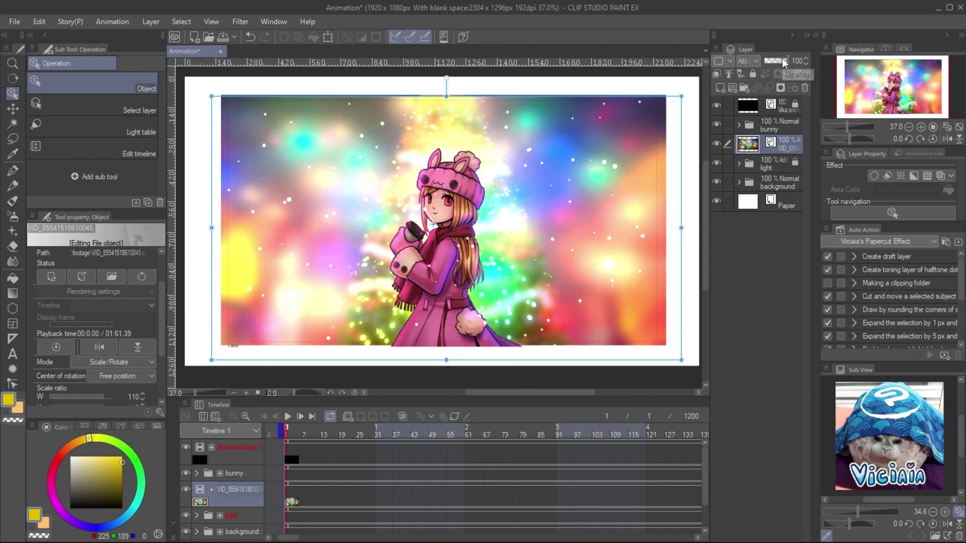
drag(782, 60, 783, 57)
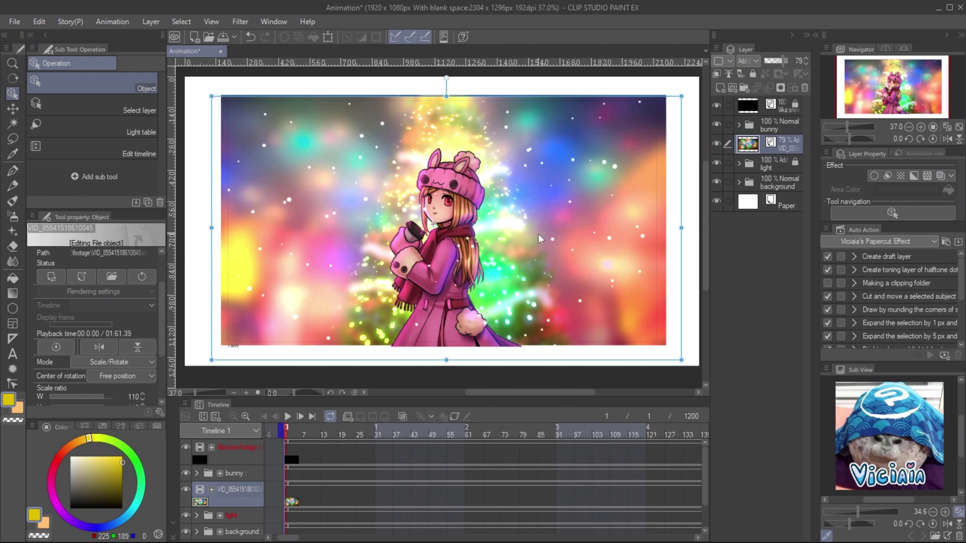
click(749, 61)
click(749, 63)
drag(780, 60, 800, 60)
Step: Add a Brightness/Contrast correction layer with Brightness -23 and Contrast 47
click(151, 22)
mouse_move(222, 66)
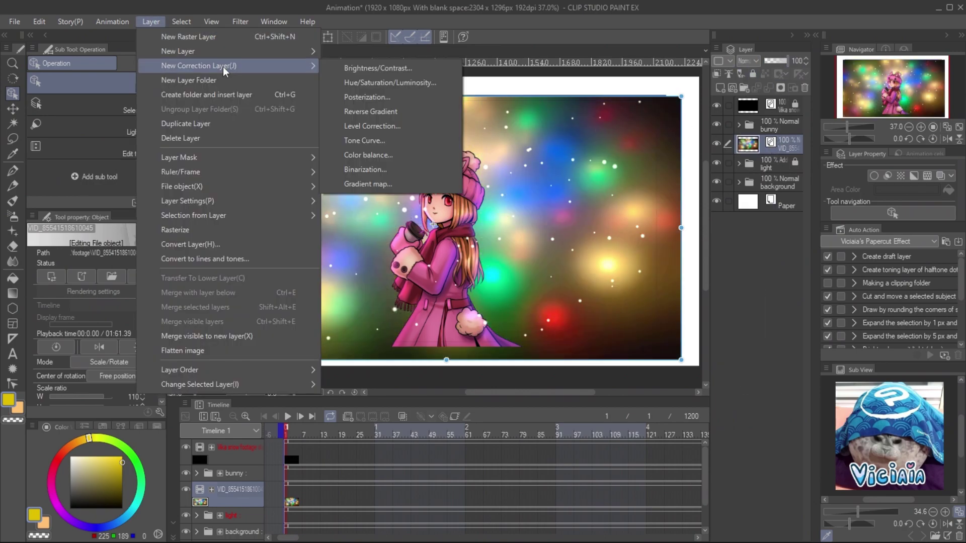
click(407, 74)
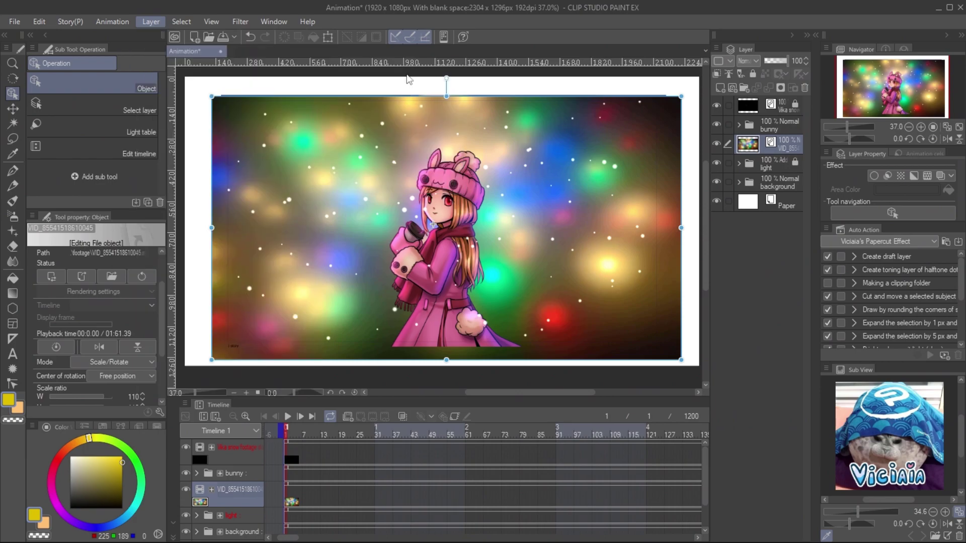
drag(640, 338, 653, 340)
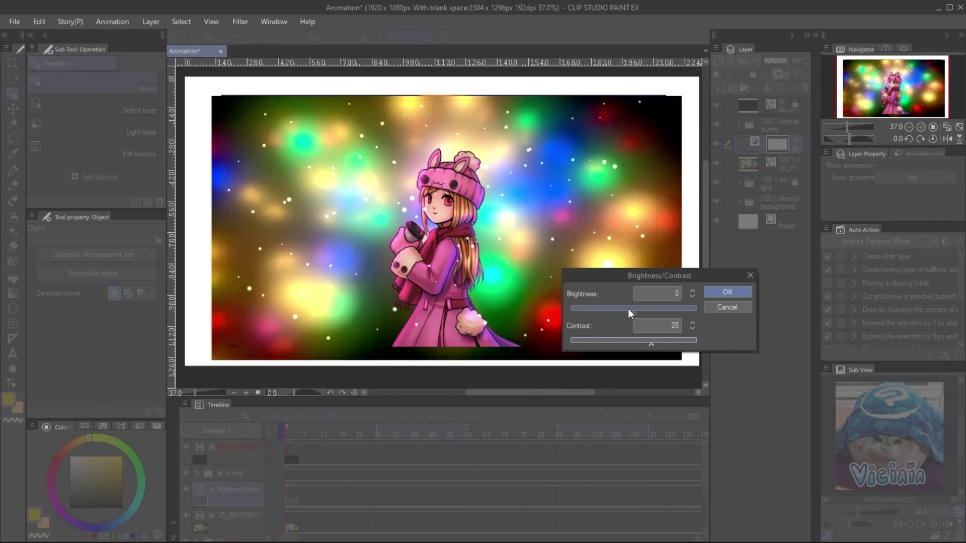
drag(627, 309, 619, 309)
drag(654, 342, 657, 345)
click(728, 293)
Step: Group the bokeh footage with its correction layer in a folder blended Add (Glow)
click(783, 166)
drag(750, 164, 744, 88)
click(753, 61)
click(760, 212)
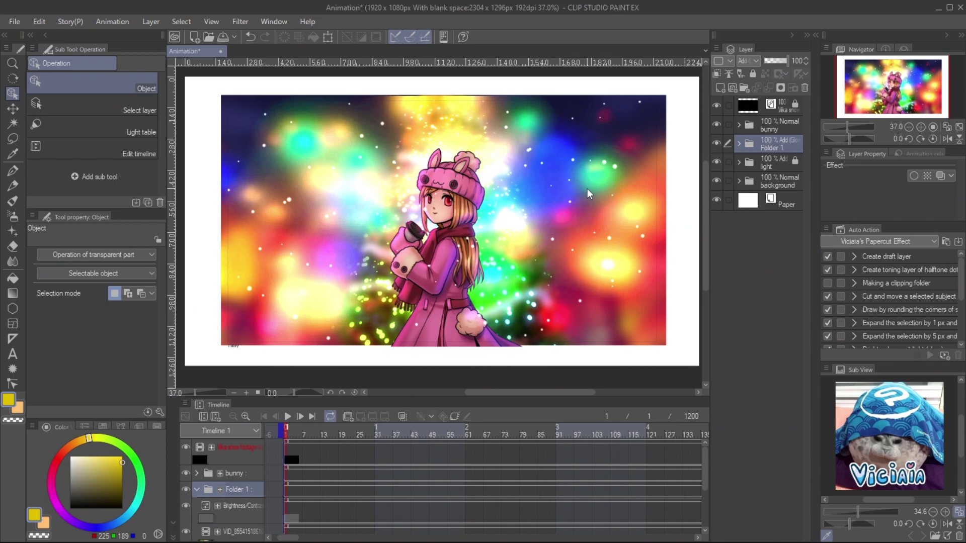
Step: Lower Folder 1 to 79% opacity and add a layer mask to the bokeh footage
click(783, 60)
click(739, 143)
click(760, 182)
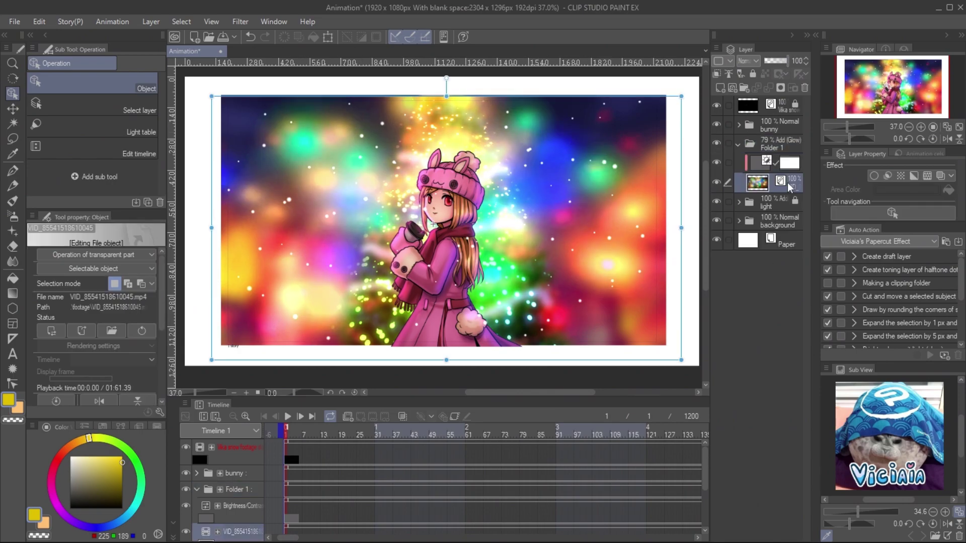
right_click(786, 183)
mouse_move(830, 312)
click(714, 330)
Step: Soft-erase the bokeh glow over the tree and girl, then set Folder 1 to 85% opacity
key(e)
click(121, 103)
mouse_move(242, 110)
mouse_down()
mouse_move(567, 119)
mouse_move(528, 345)
mouse_move(587, 344)
mouse_up()
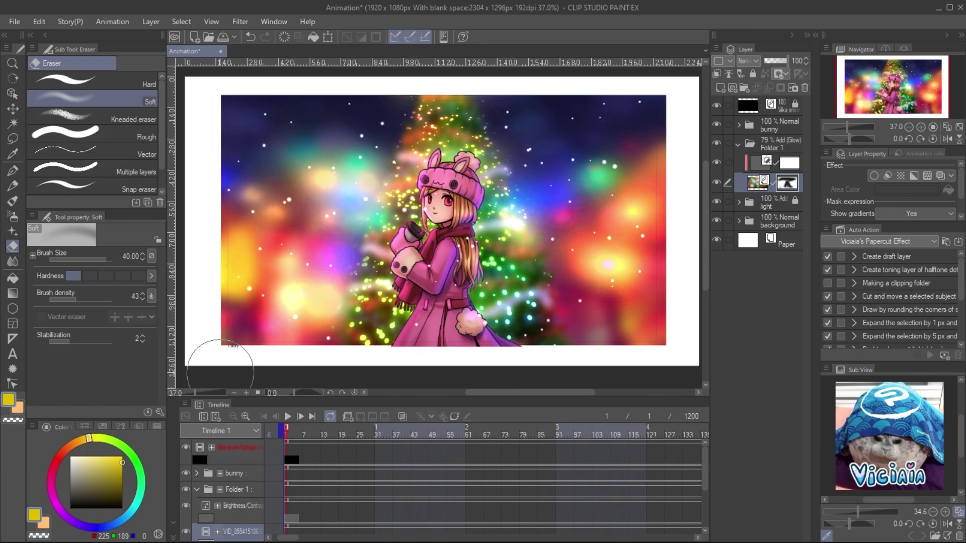
click(777, 146)
click(785, 59)
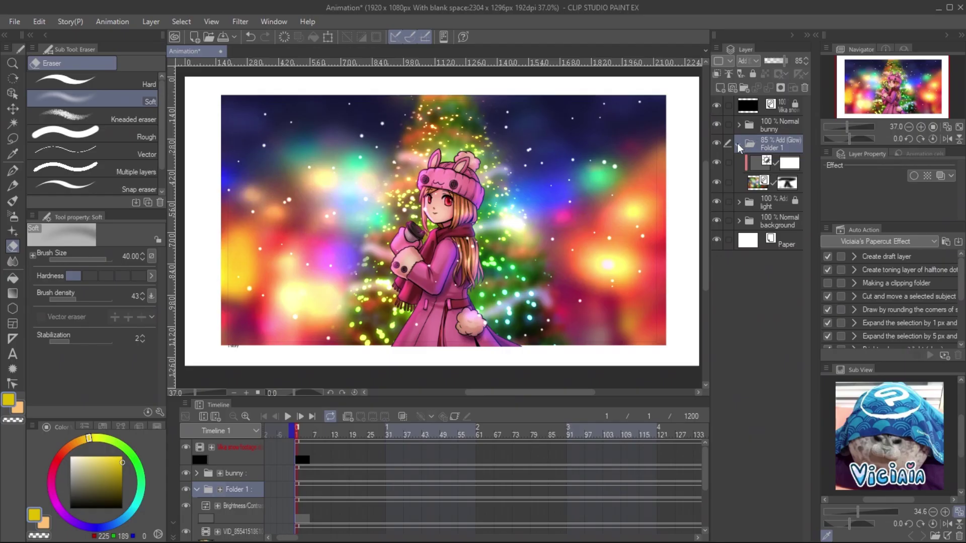
Step: Move the bokeh folder copy up the layer stack, above the bunny folder
click(739, 146)
drag(742, 146, 724, 91)
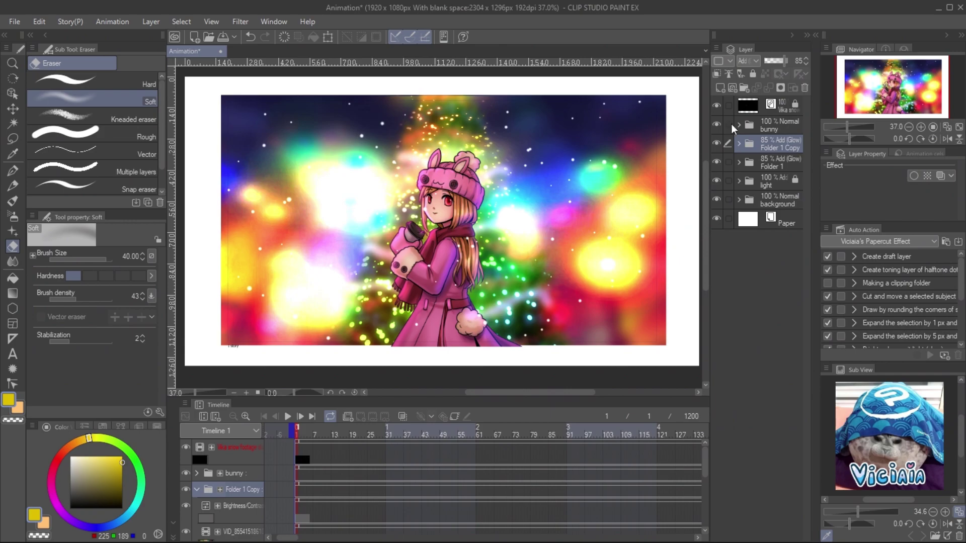
drag(767, 124, 765, 121)
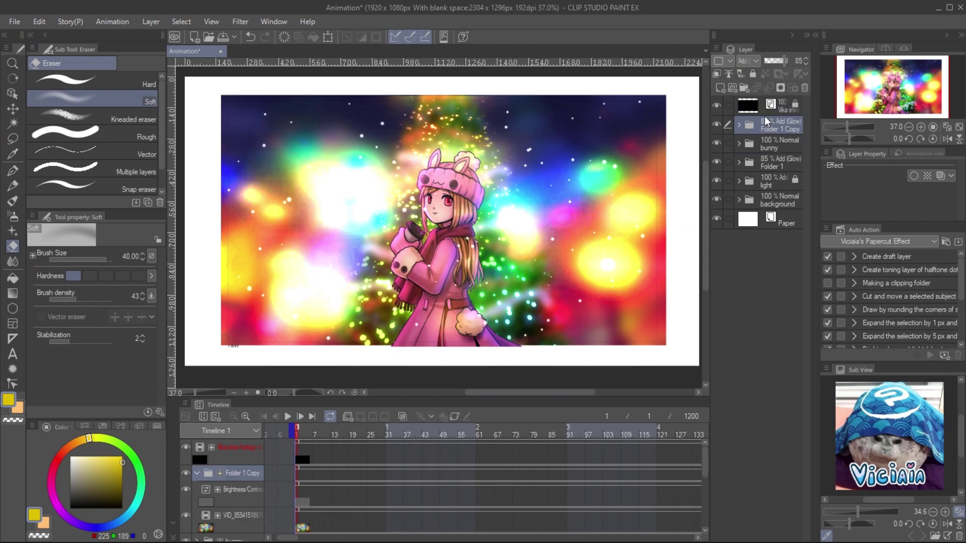
Step: Clear the copy's footage mask, airbrush the glow back over the girl only, and set opacity to 49%
click(739, 127)
click(794, 166)
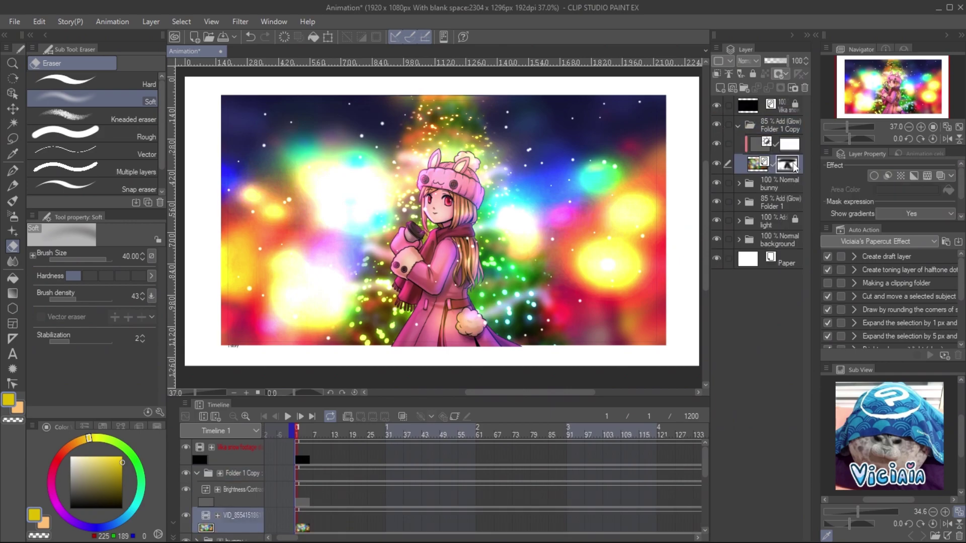
key(Delete)
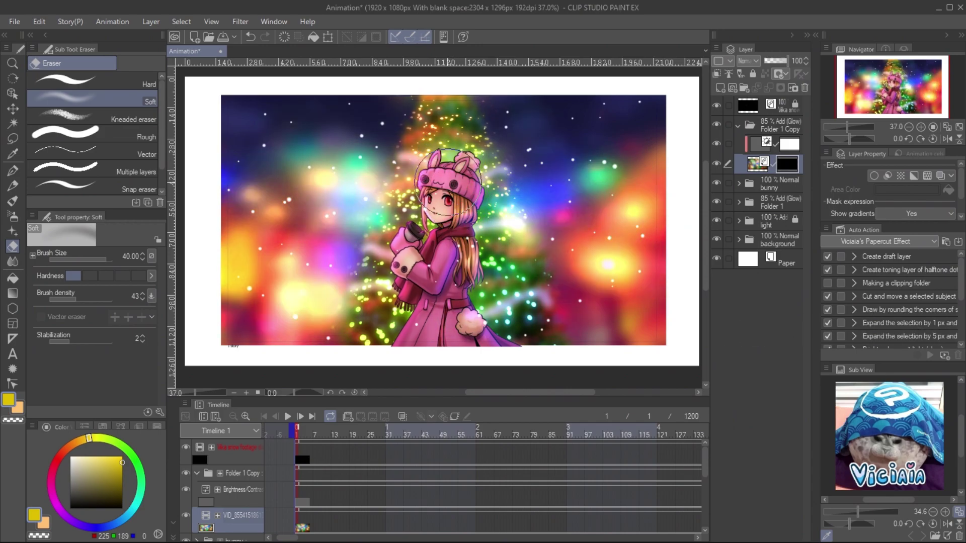
click(12, 216)
mouse_move(442, 166)
mouse_down()
mouse_move(452, 281)
mouse_move(401, 320)
mouse_move(448, 297)
mouse_move(418, 247)
mouse_move(436, 179)
mouse_up()
click(779, 125)
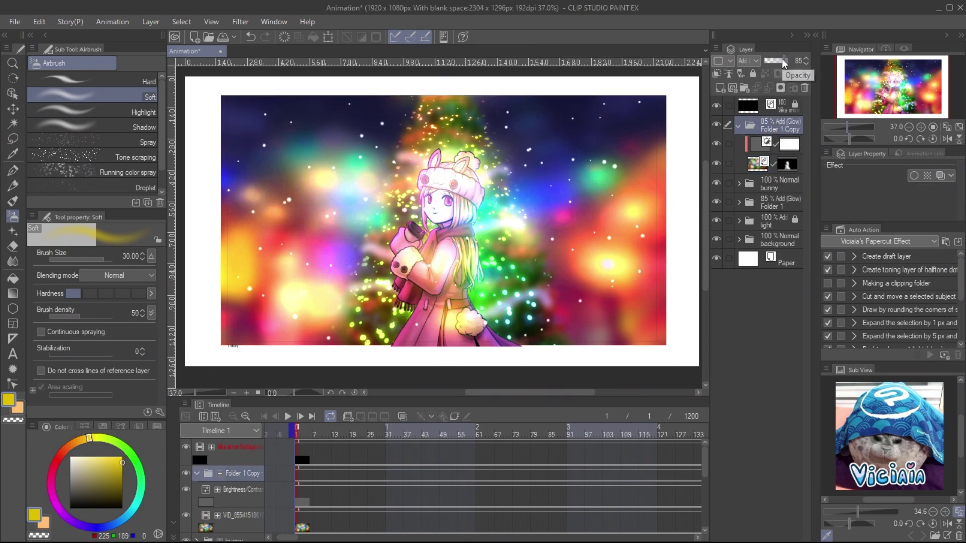
drag(782, 58, 768, 58)
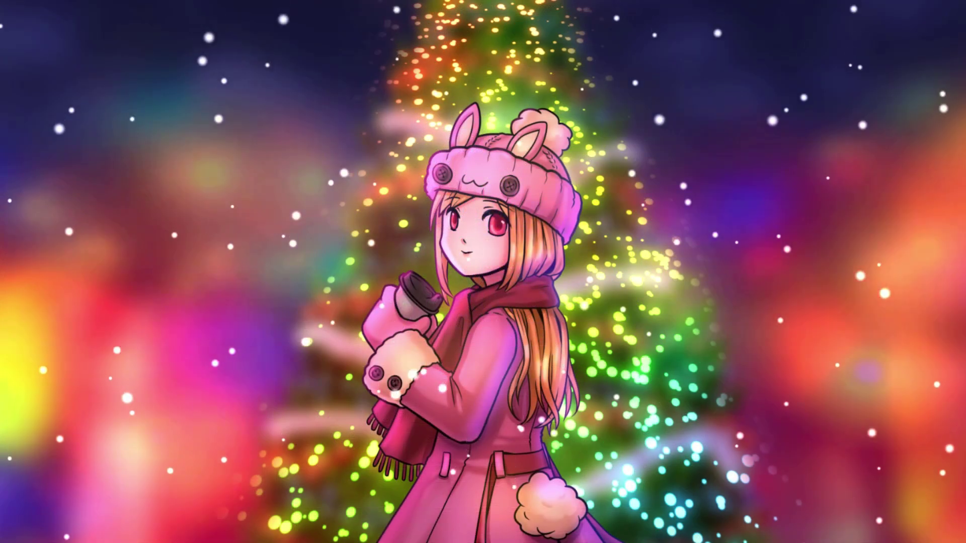